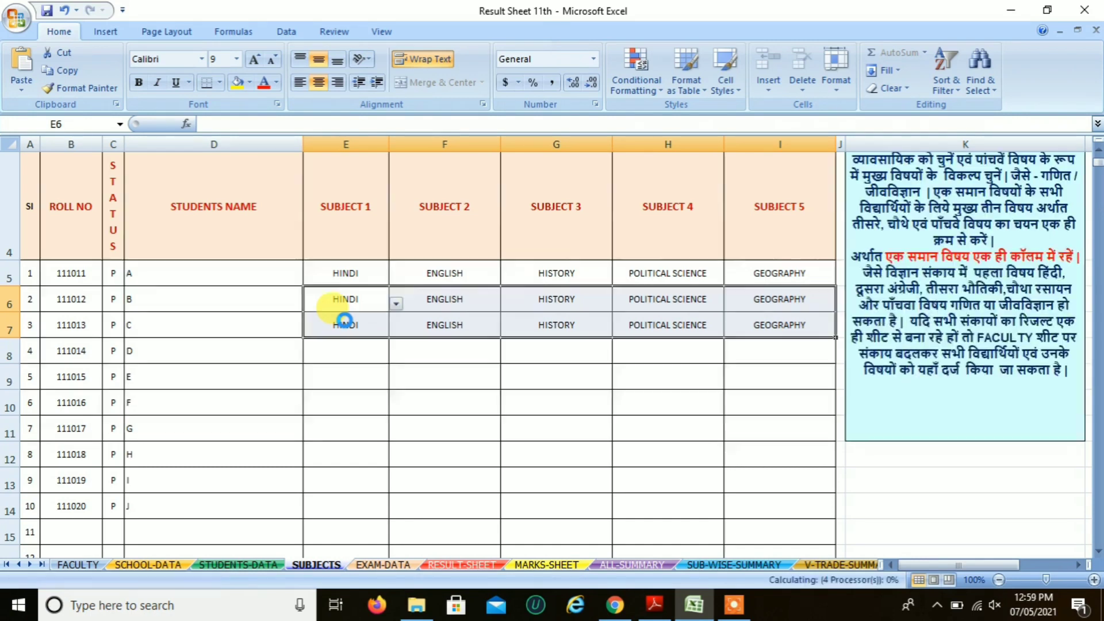
Paste student A's five subjects into the rows of students B and C
key(ctrl+v)
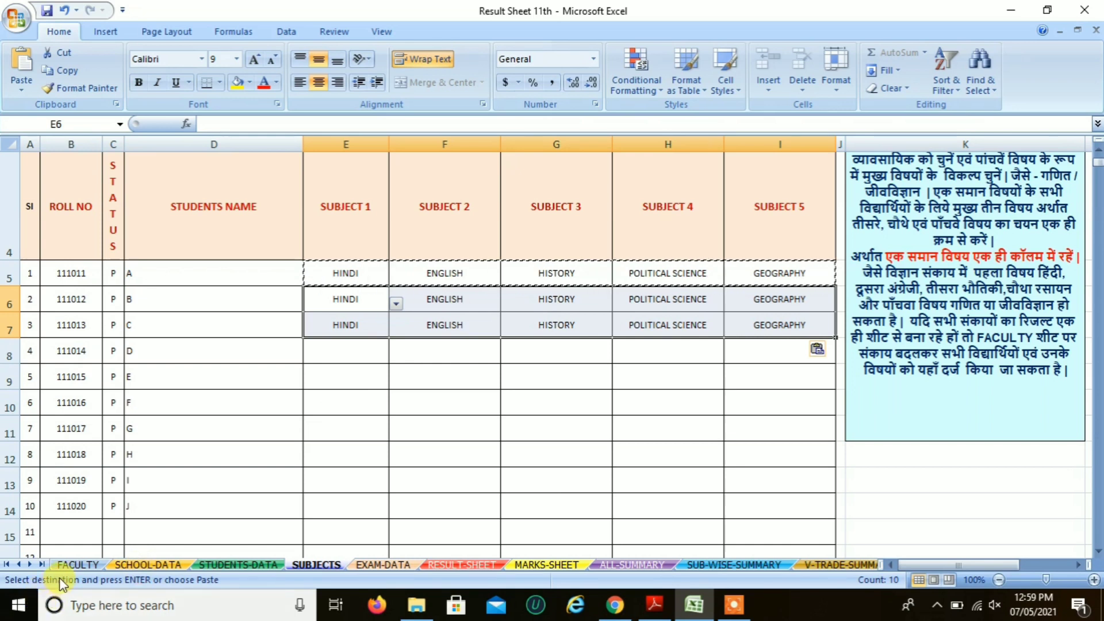
On the FACULTY sheet, set the chosen faculty to SCIENCE
click(74, 565)
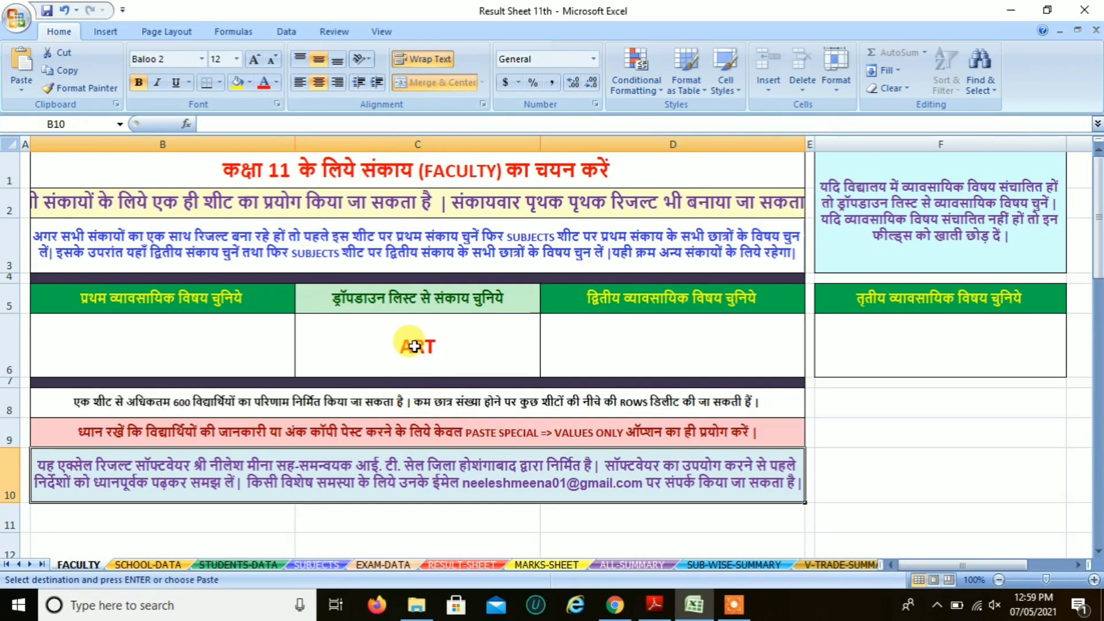
click(414, 345)
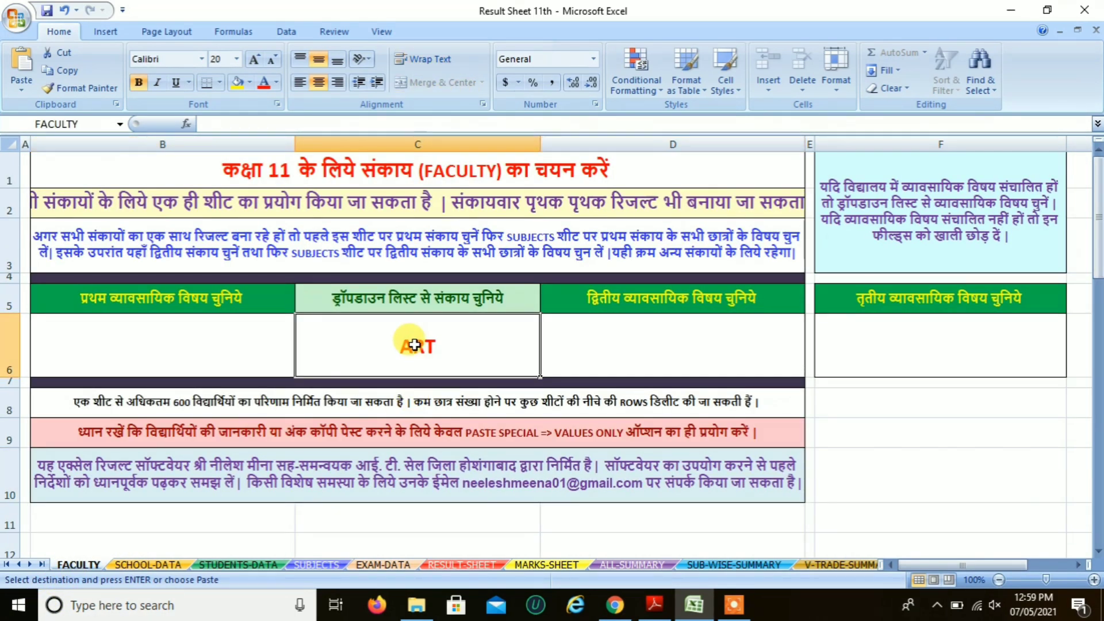
text(SCI)
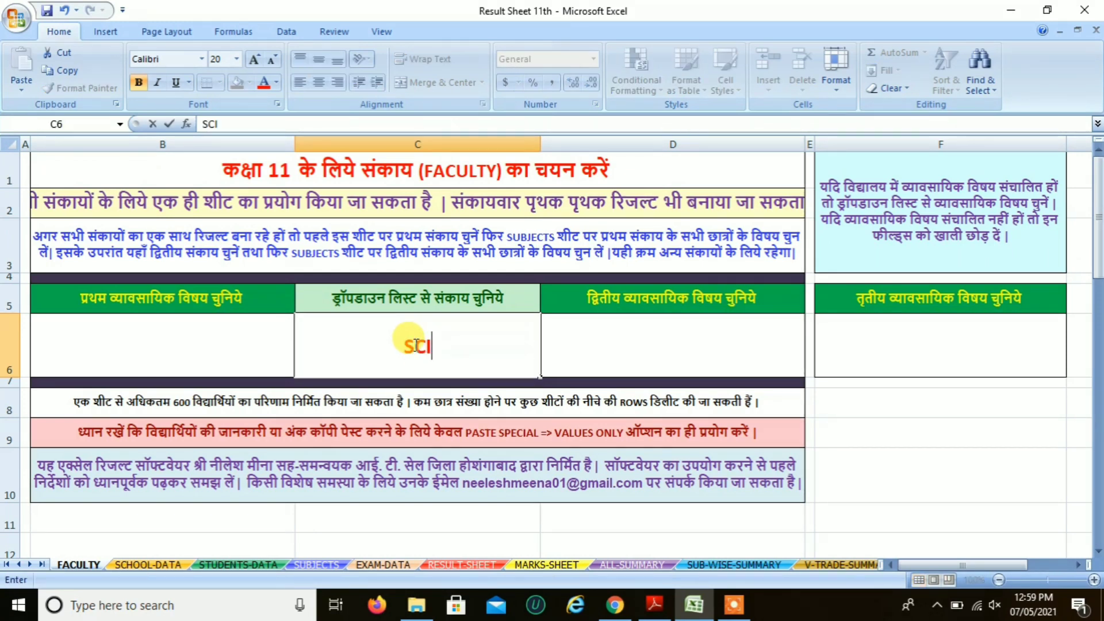
text(ENCR)
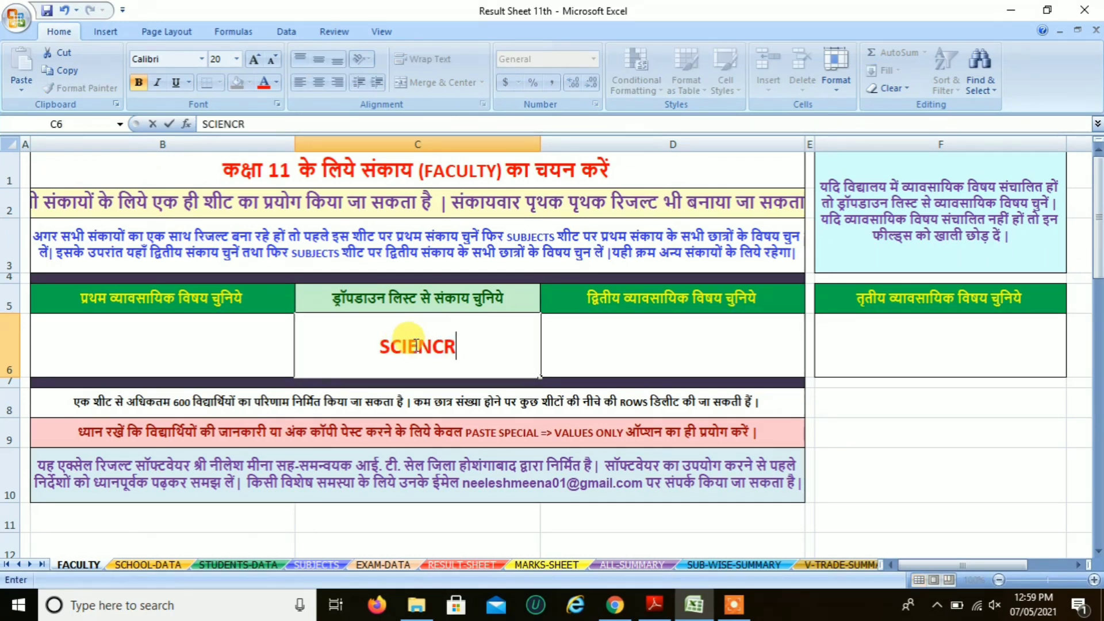
key(BackSpace)
text(E)
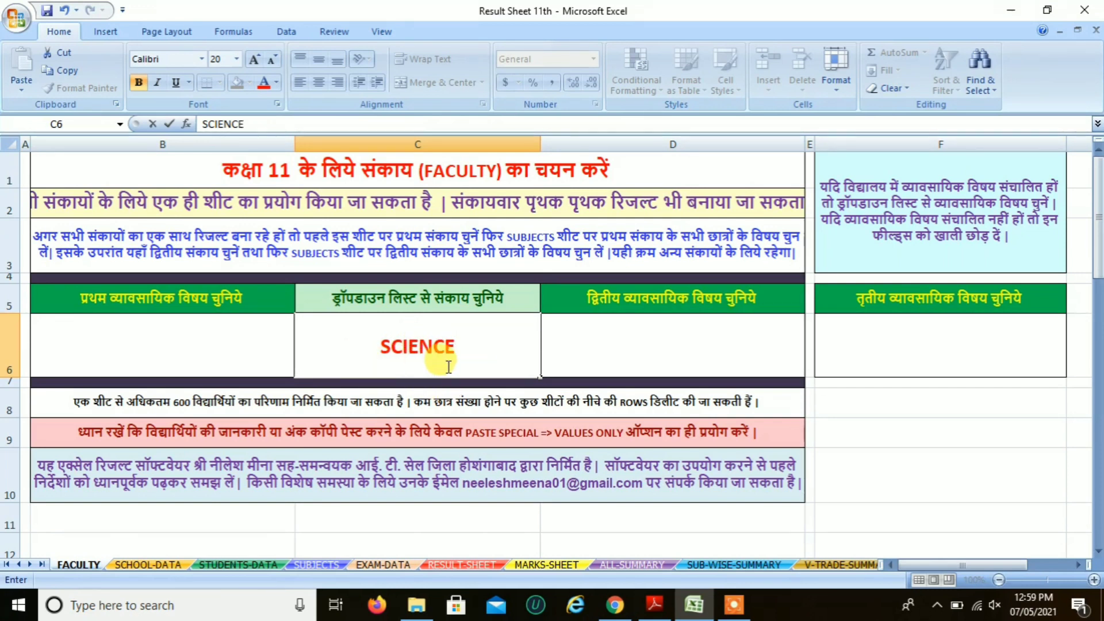
click(446, 430)
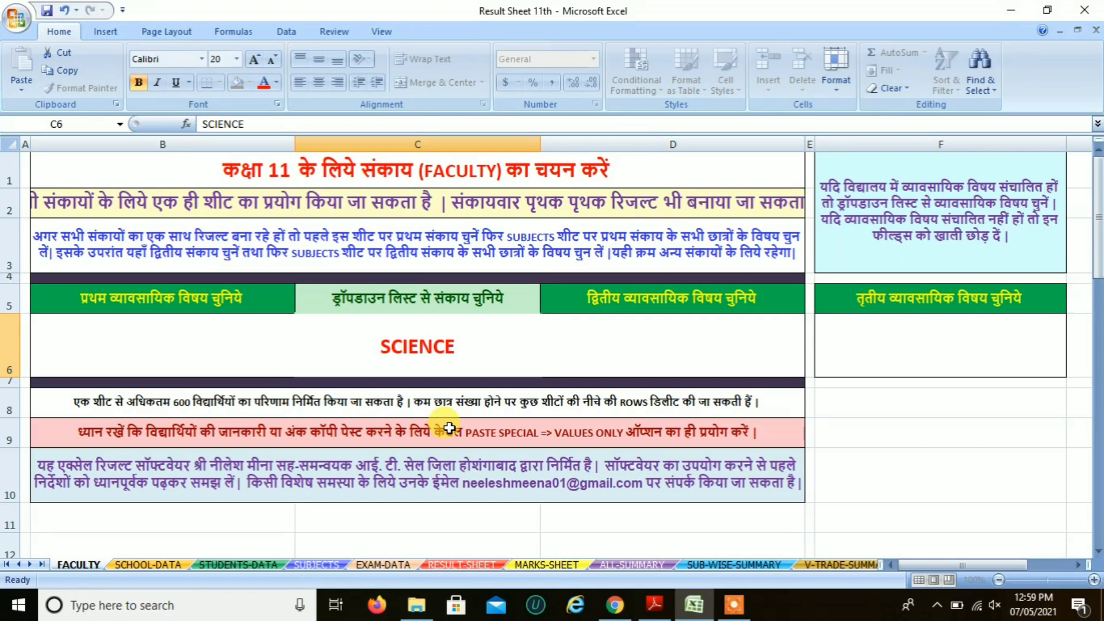
On the SUBJECTS sheet, copy HINDI and ENGLISH from student C's row to students D through J
click(315, 566)
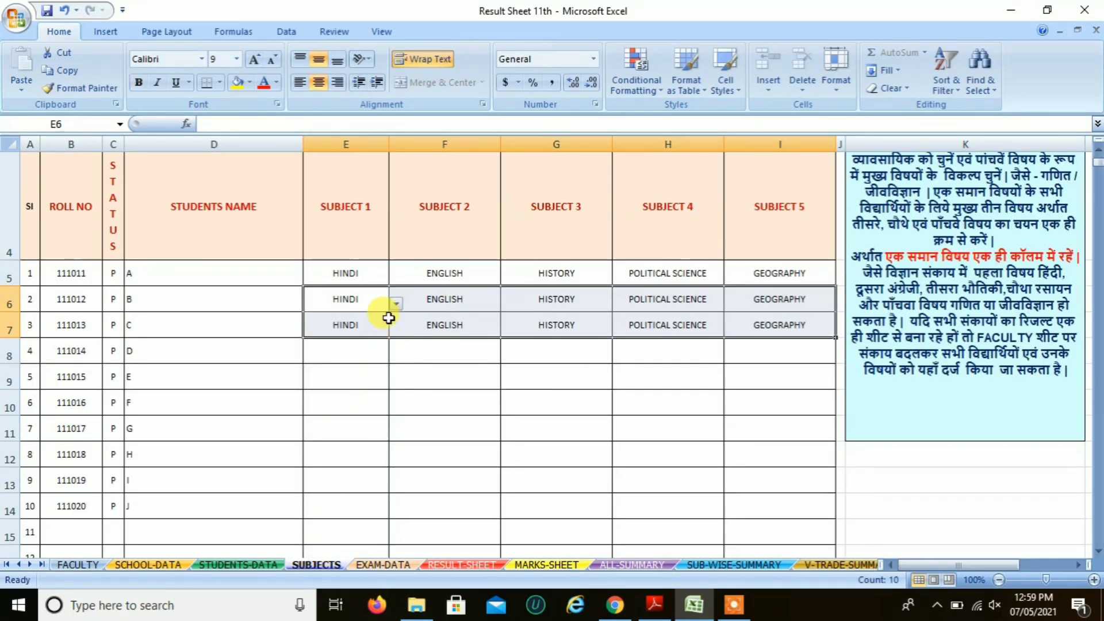
drag(345, 328, 468, 326)
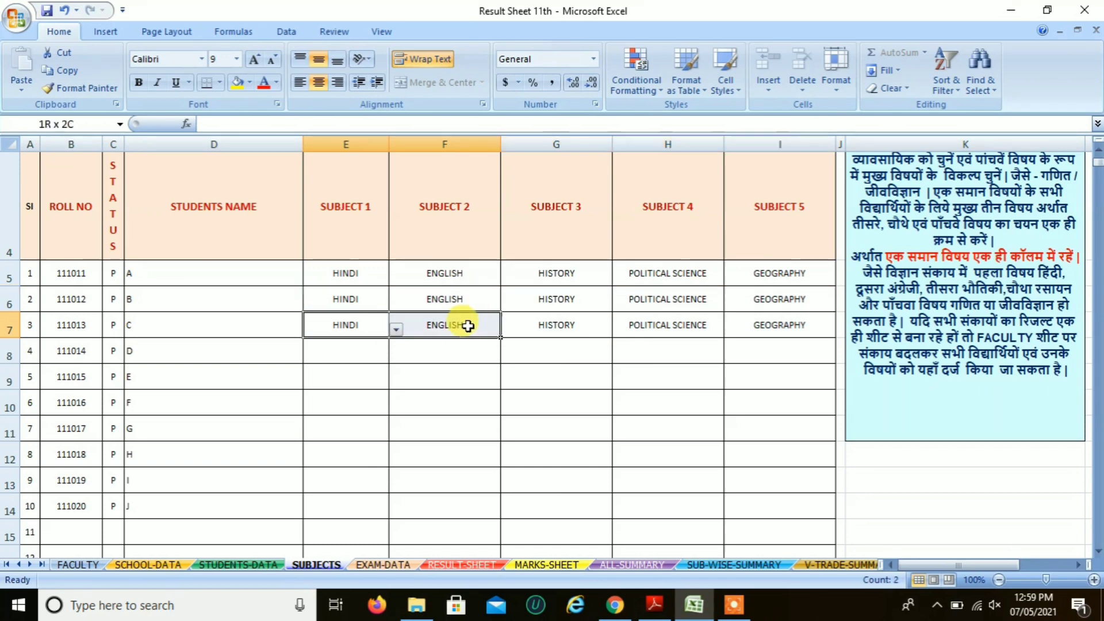
key(ctrl+c)
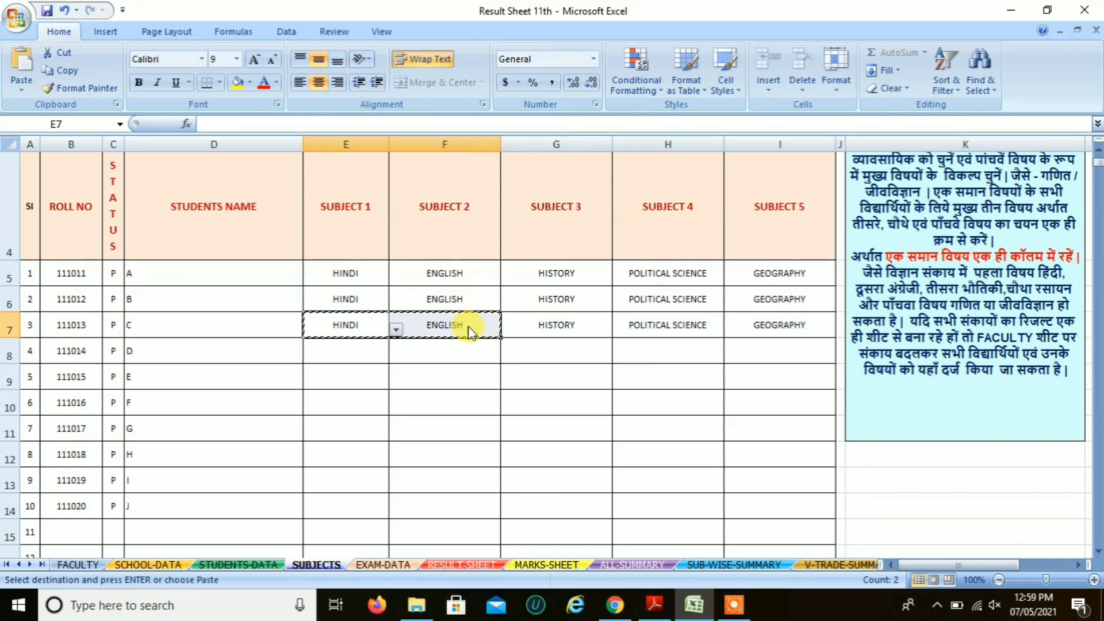
click(332, 349)
drag(334, 350, 341, 508)
key(ctrl+v)
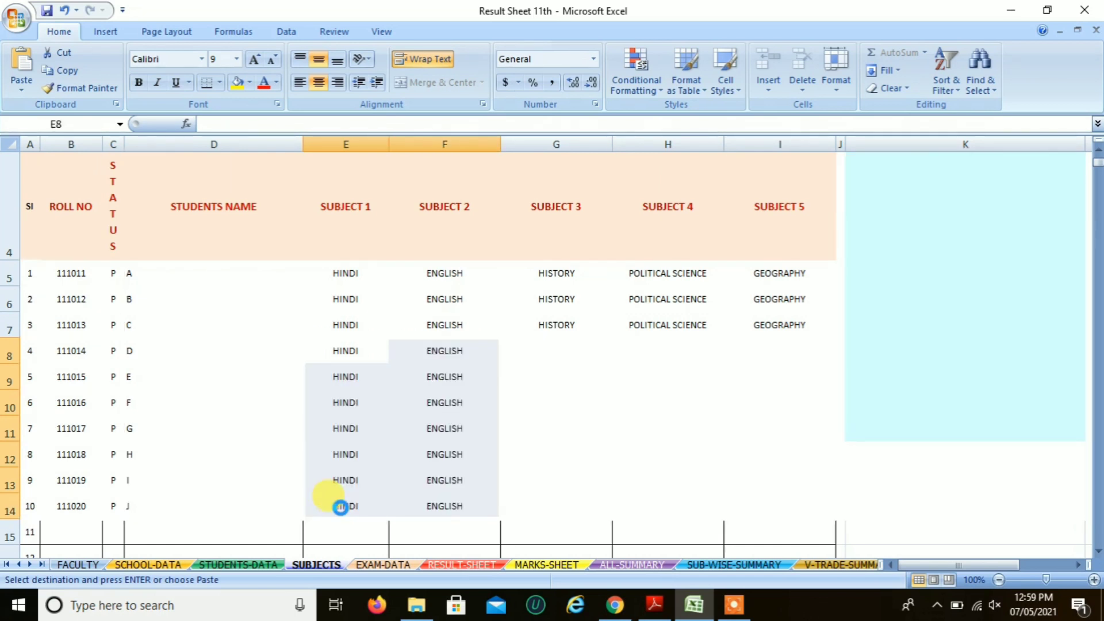
Choose PHYSICS, CHEMISTRY and MATHEMATICS as subjects 3, 4 and 5 for student D
click(545, 352)
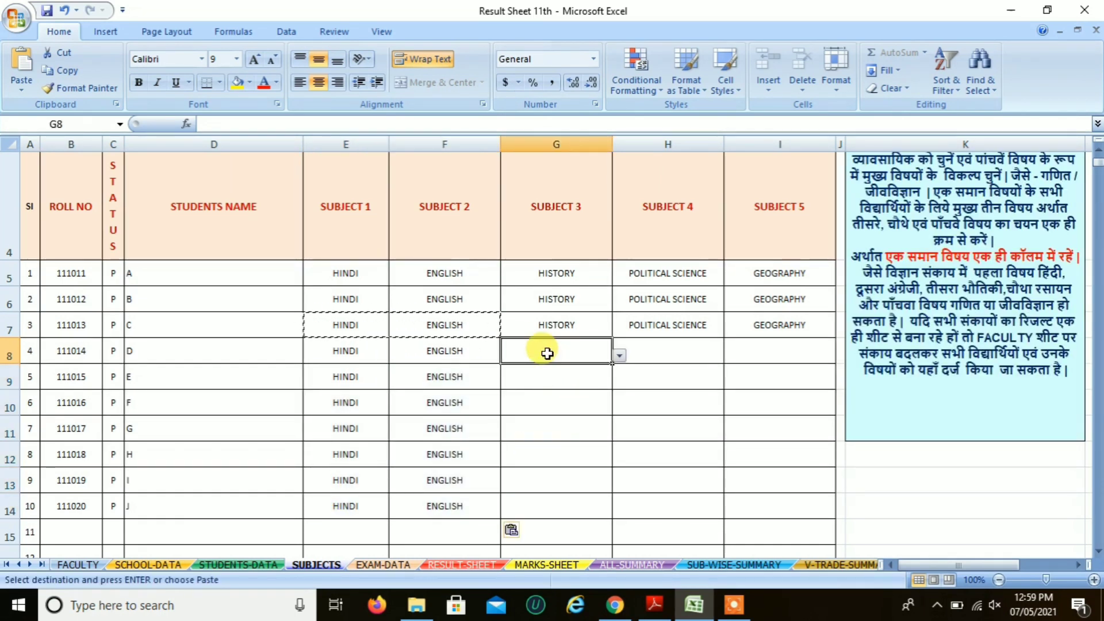
click(619, 356)
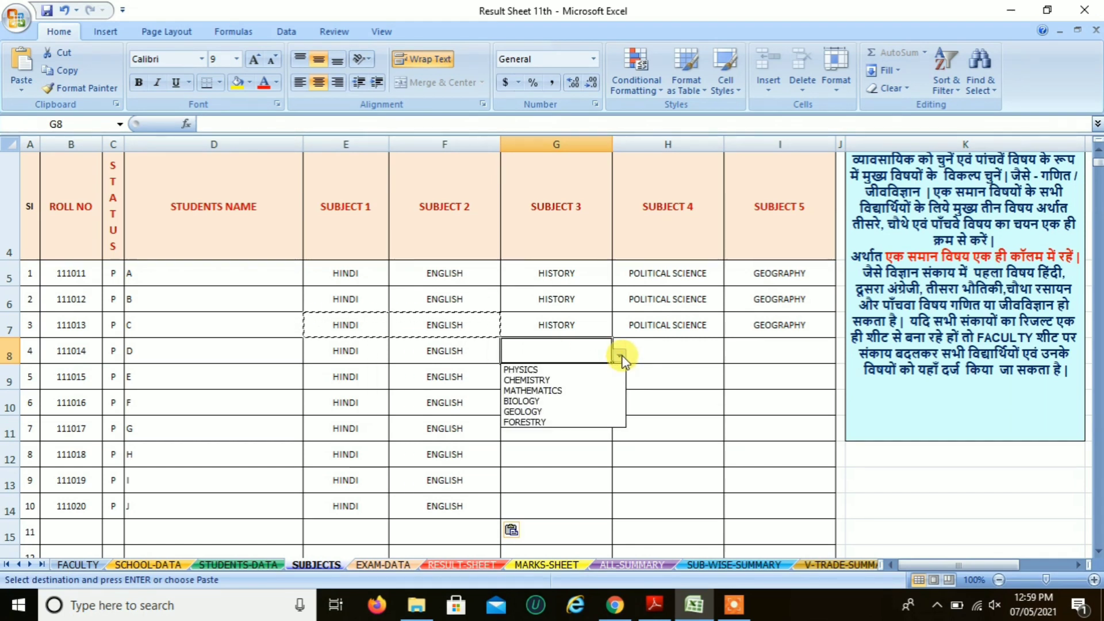
click(584, 370)
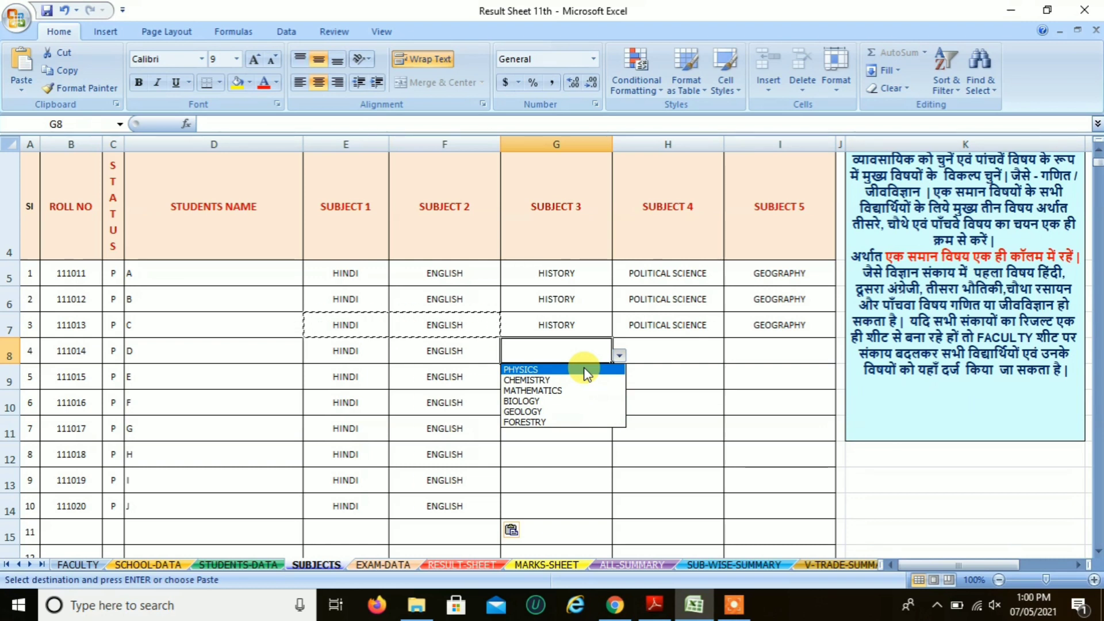
click(669, 354)
click(730, 356)
click(713, 380)
click(788, 361)
click(843, 356)
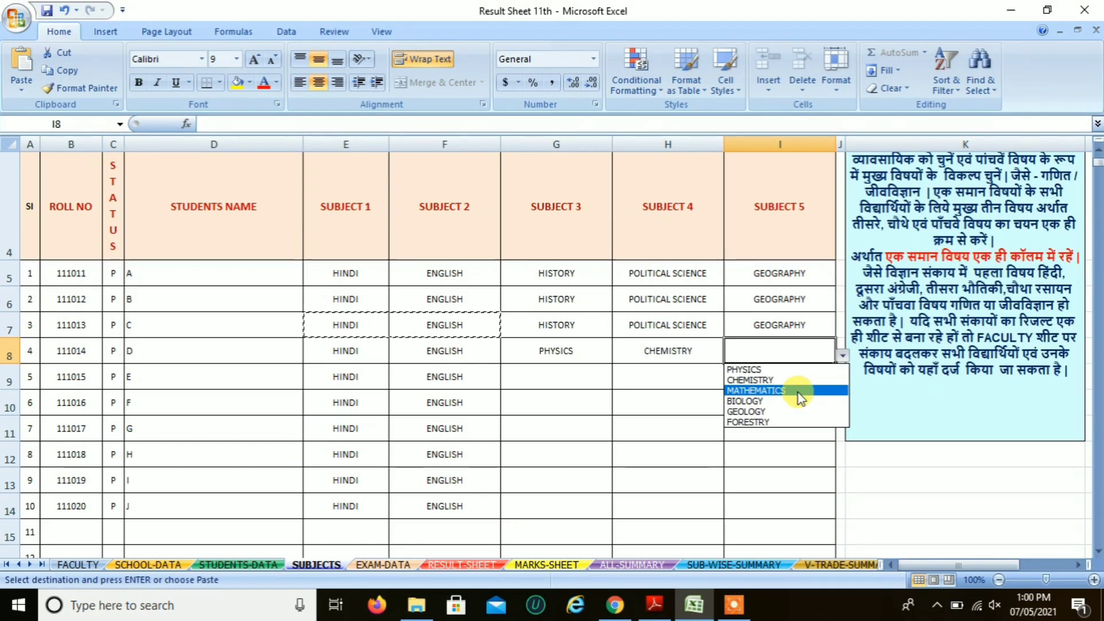
click(797, 392)
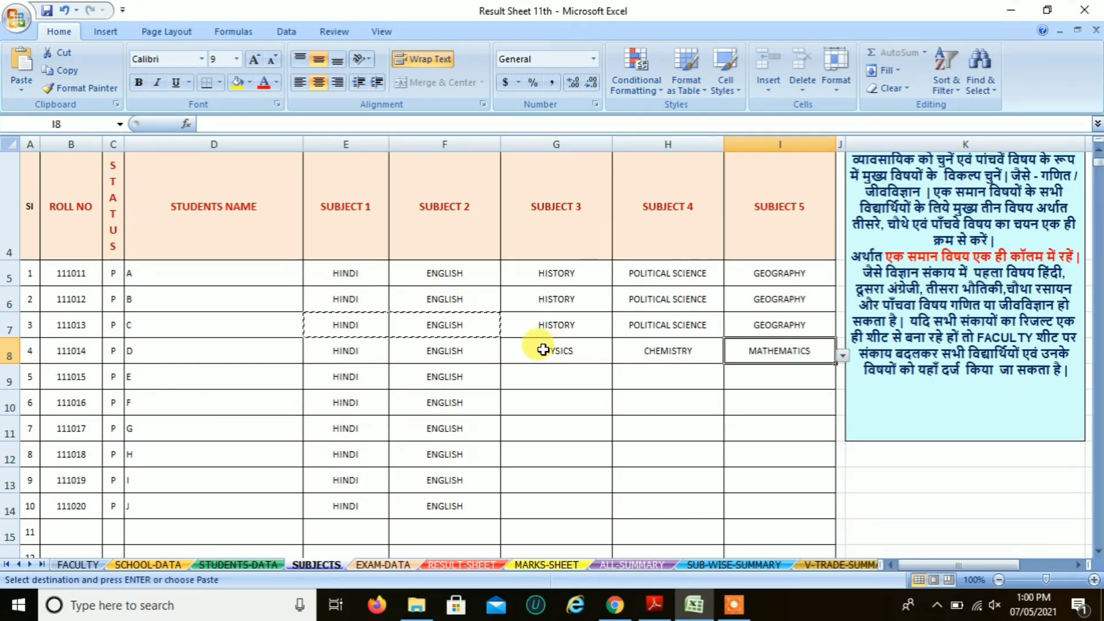
Copy student D's subjects 3 to 5 into the rows of students E, F and G
drag(542, 349, 798, 345)
key(ctrl+c)
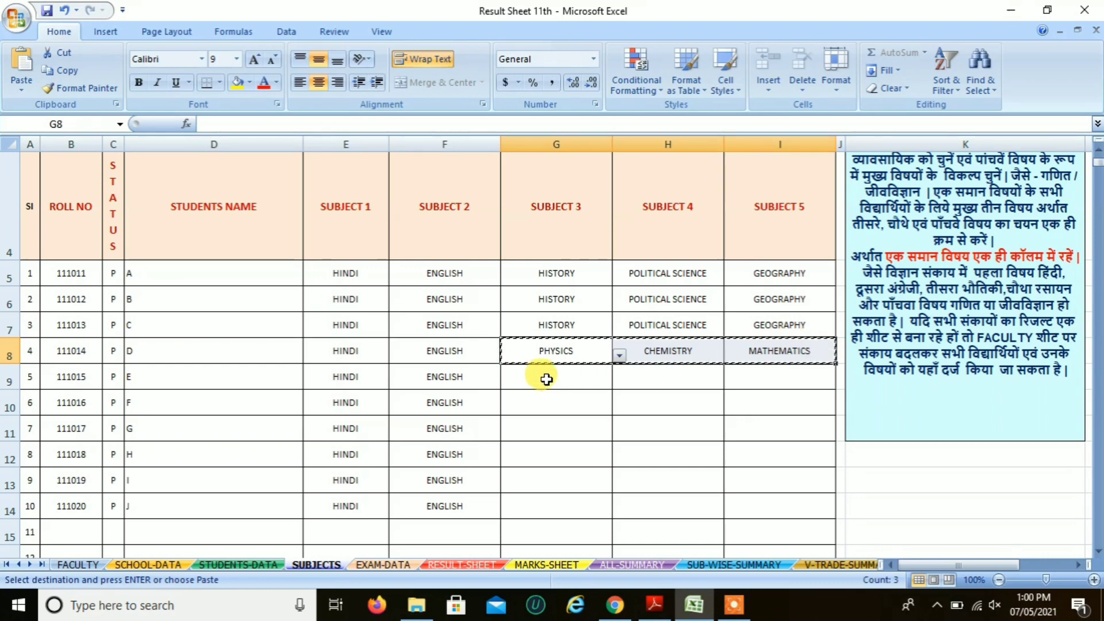
drag(541, 376, 537, 424)
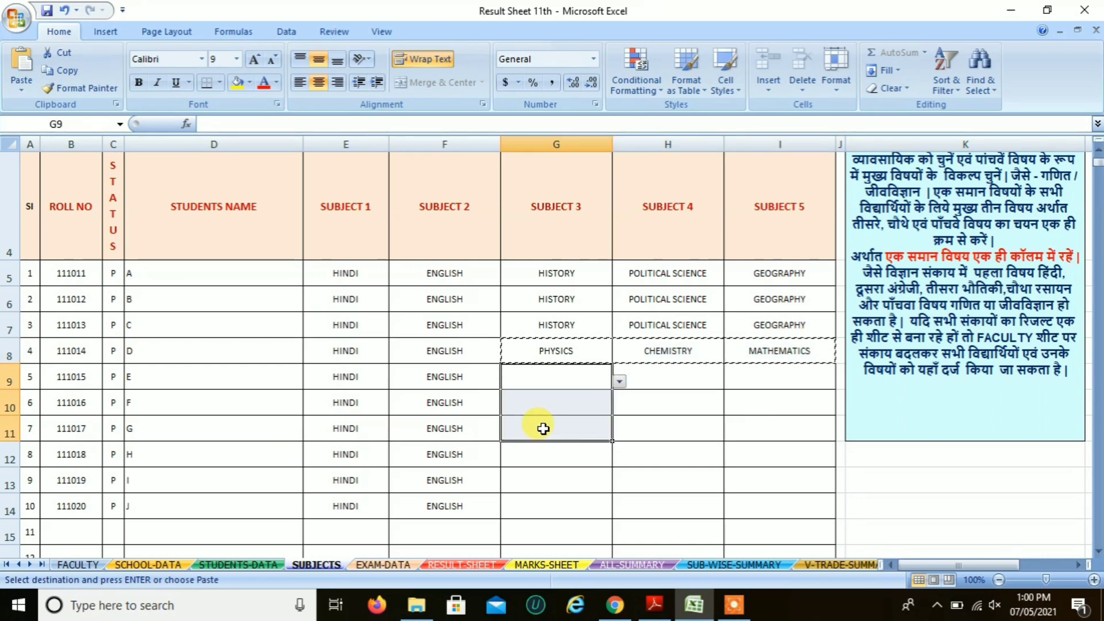
key(ctrl+v)
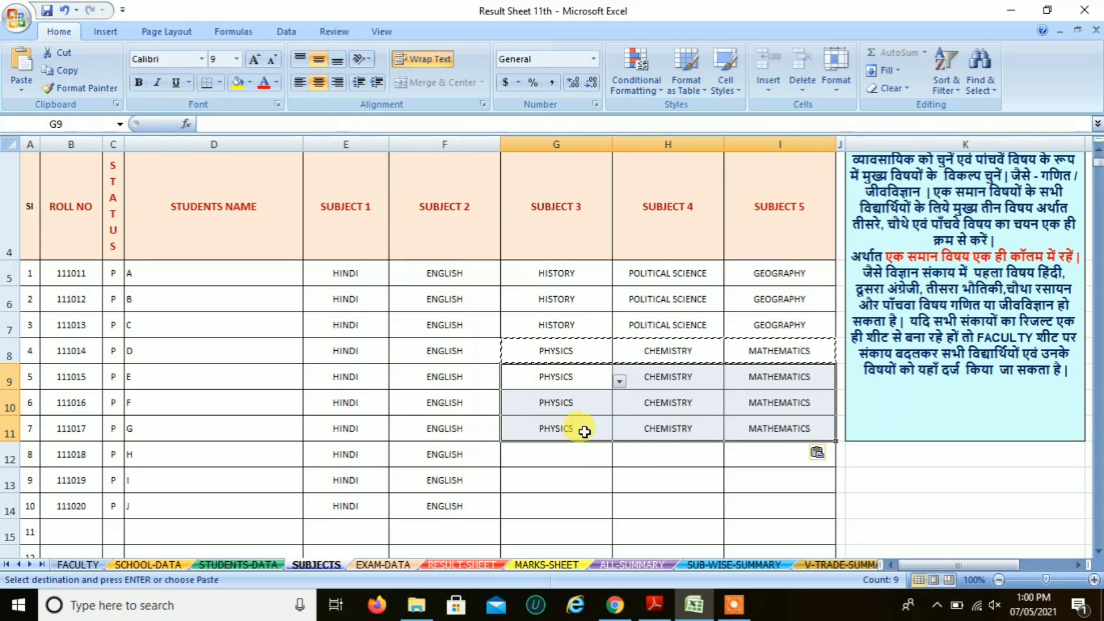
click(583, 430)
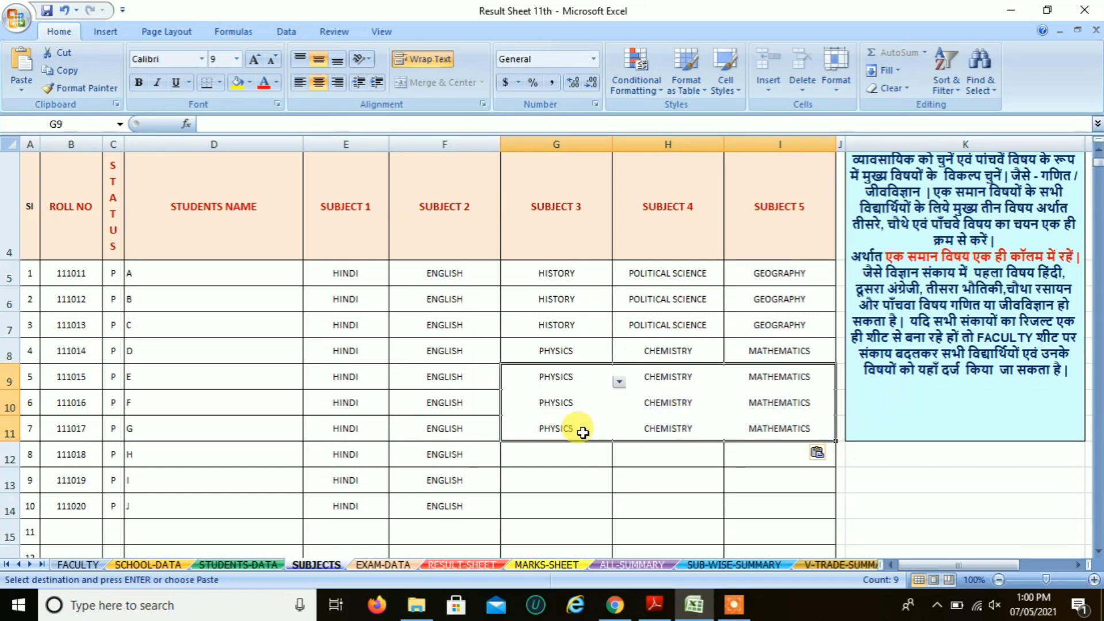
Fill in PHYSICS, CHEMISTRY and BIOLOGY as subjects 3 to 5 for students H, I and J
click(550, 452)
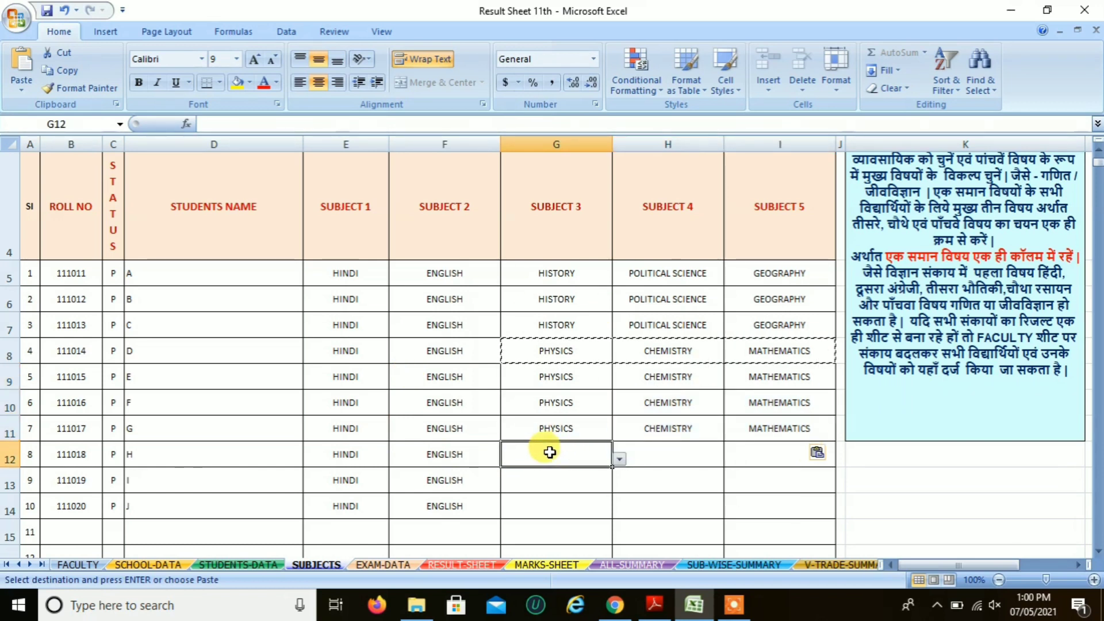
click(619, 459)
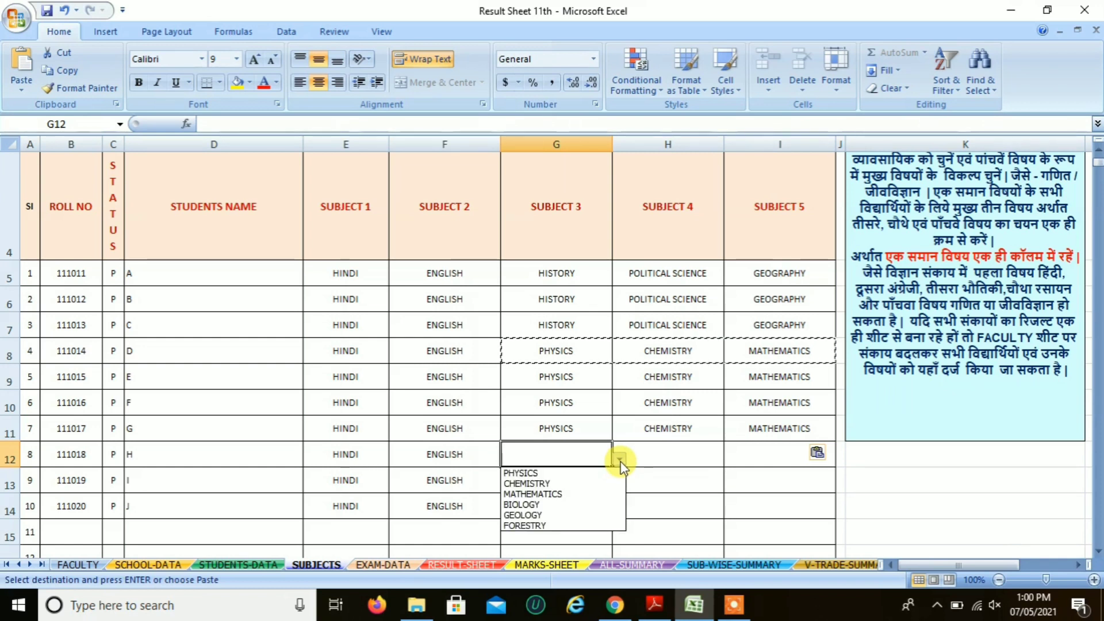
click(581, 504)
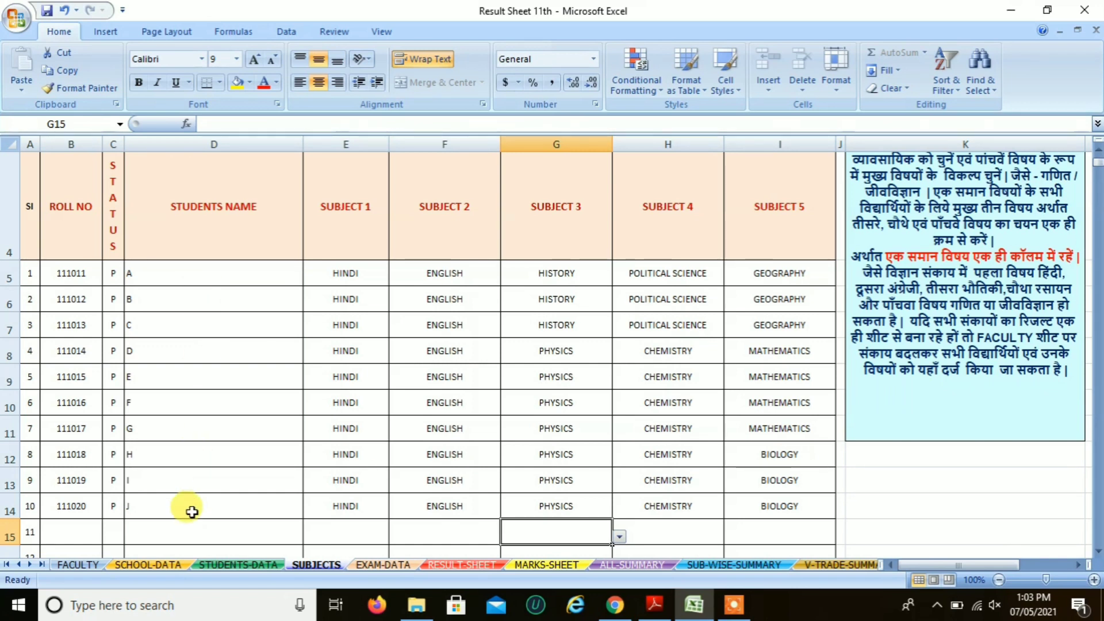
Examine the half-yearly, revision test, additional subject and best obtained marks sections of the EXAM-DATA sheet
click(386, 565)
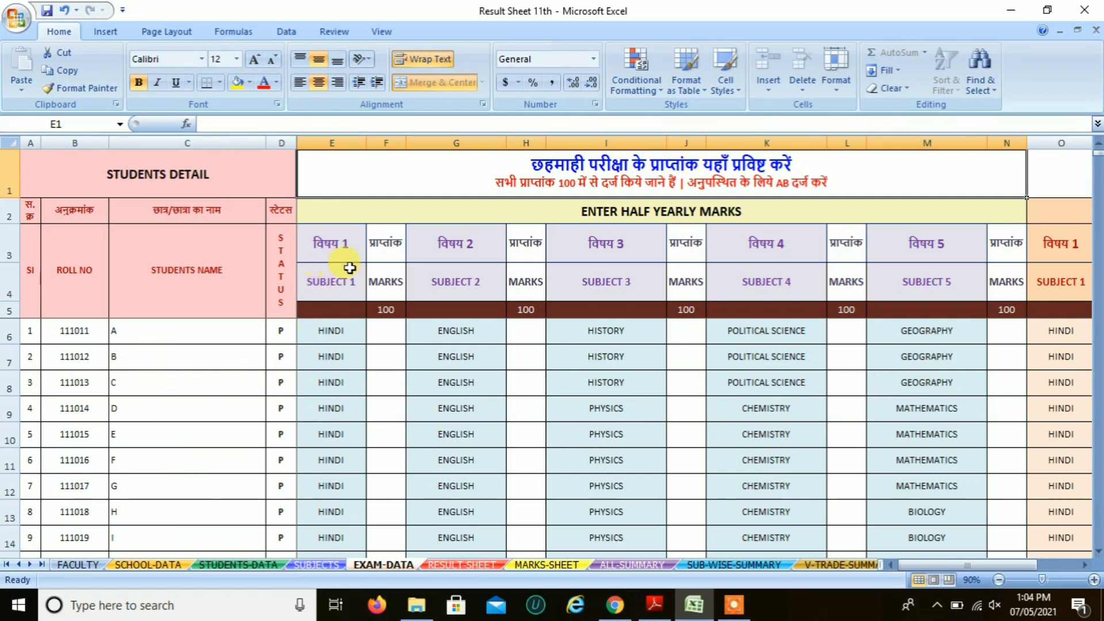
click(386, 337)
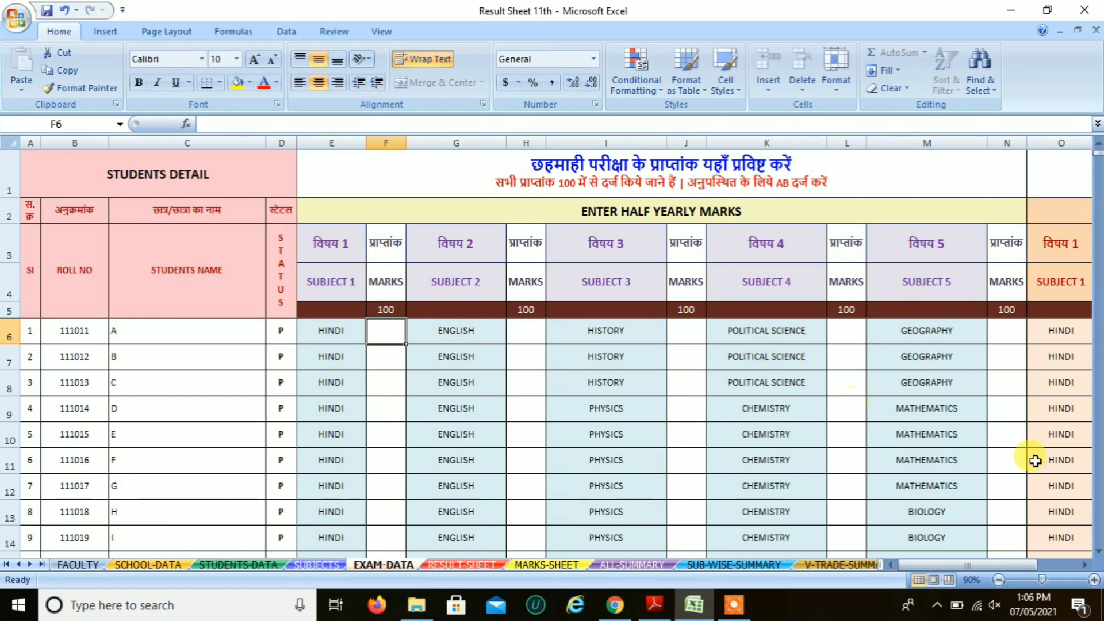
drag(1084, 569, 1084, 569)
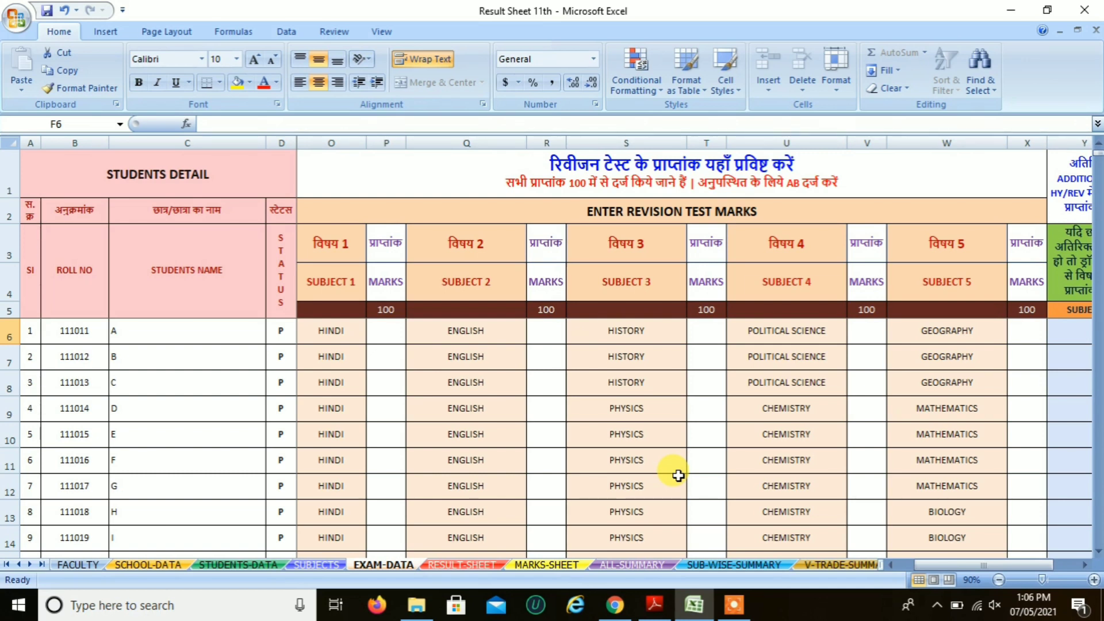
click(1085, 565)
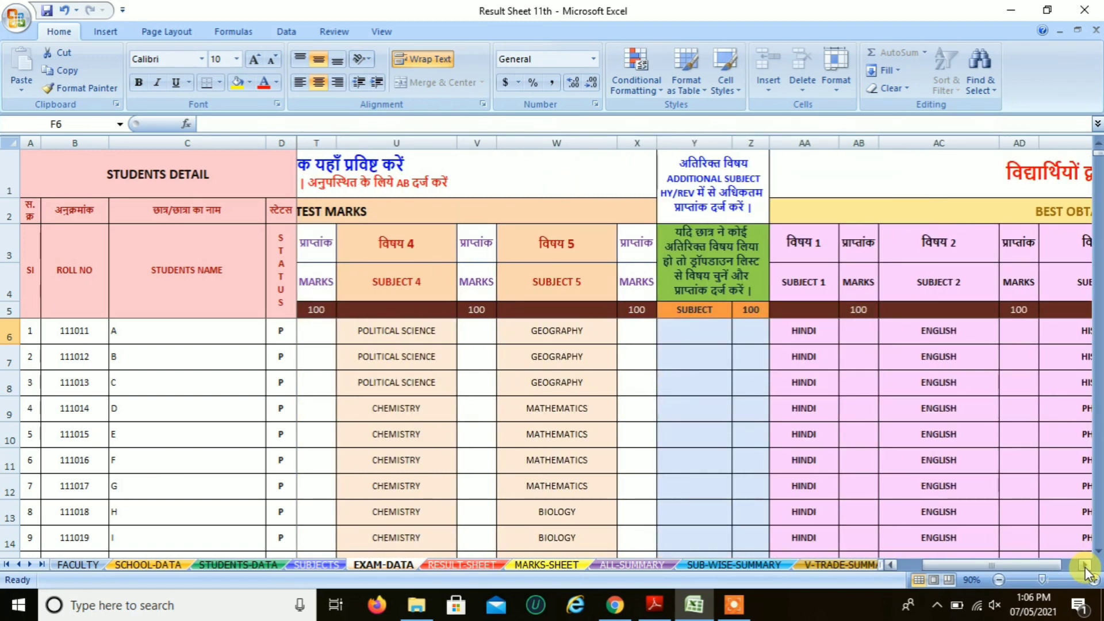
click(1085, 565)
click(1085, 565)
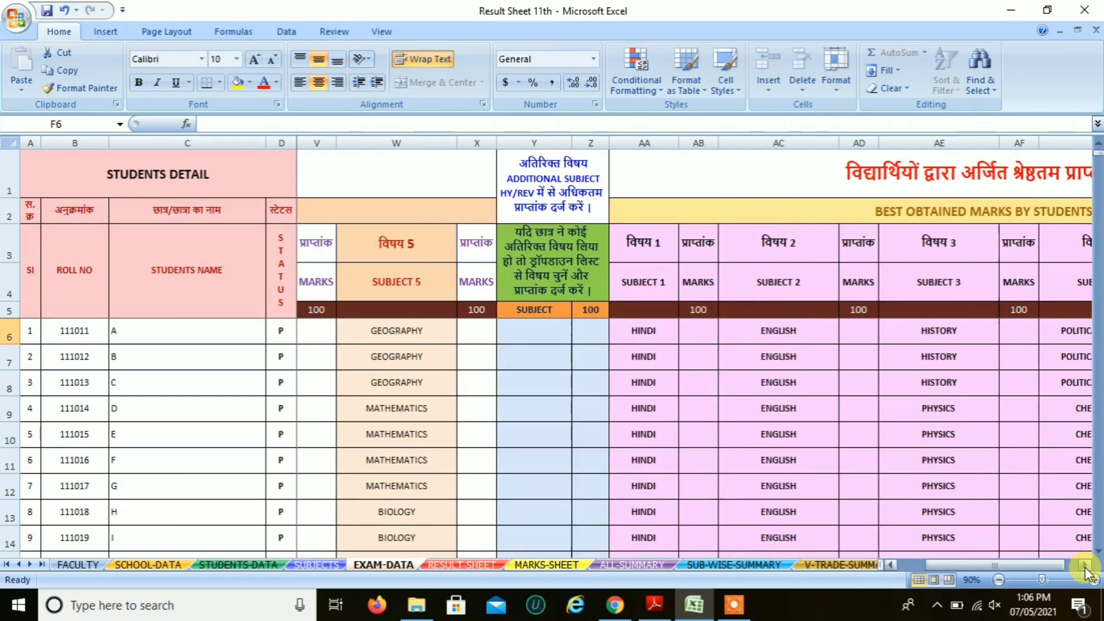
click(1085, 566)
click(1085, 566)
click(1085, 567)
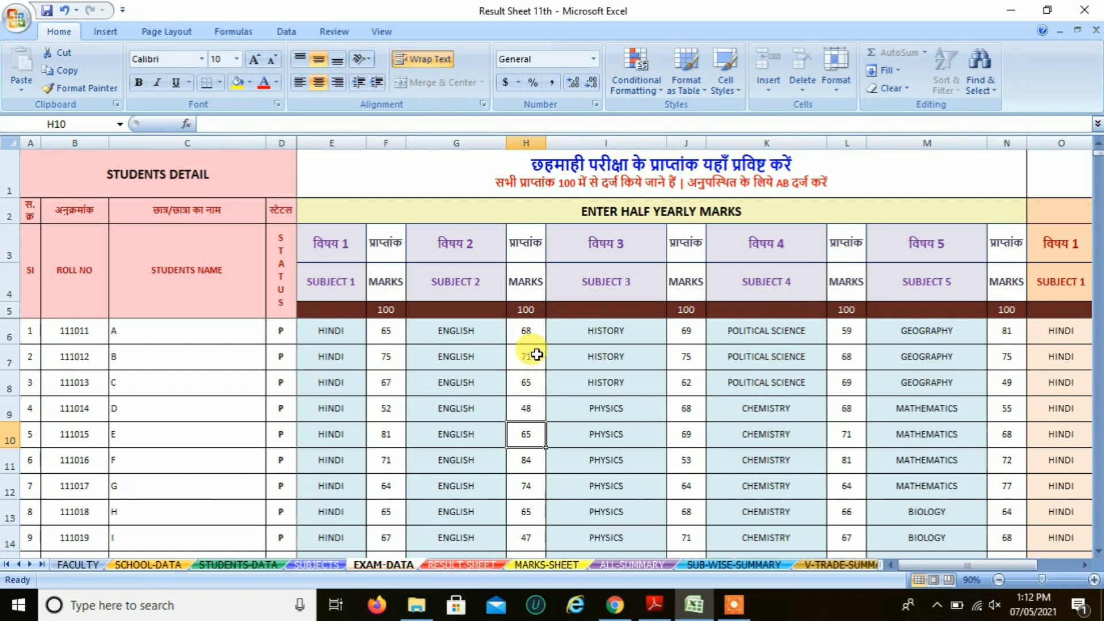
click(1085, 567)
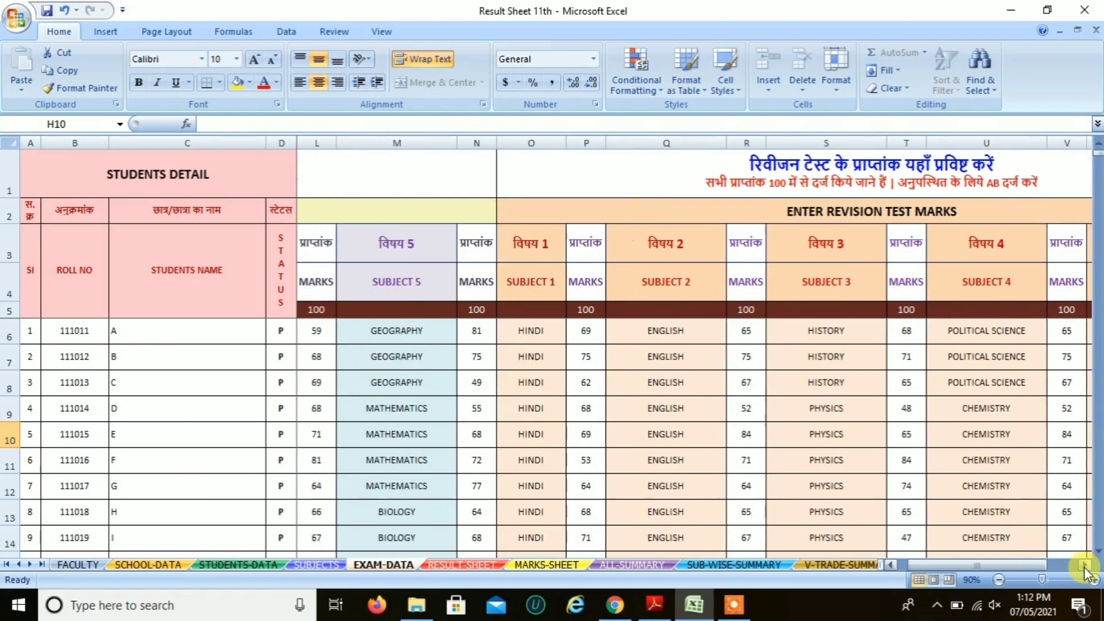
drag(1084, 568, 1084, 567)
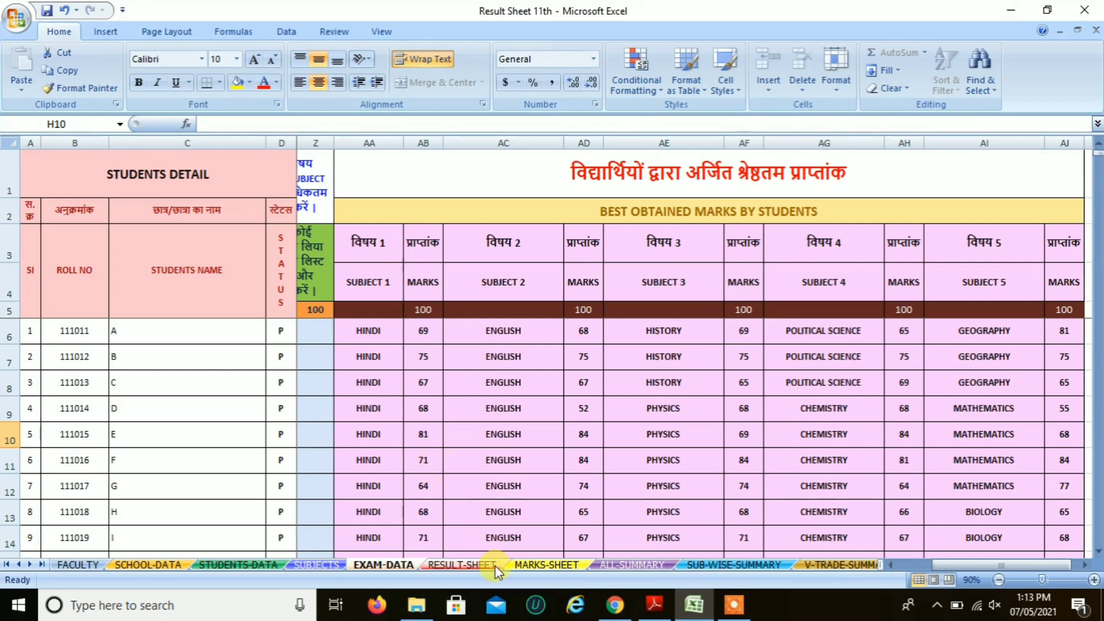
Enter ART,SCIENCE as the faculty in the header of the RESULT-SHEET
click(460, 567)
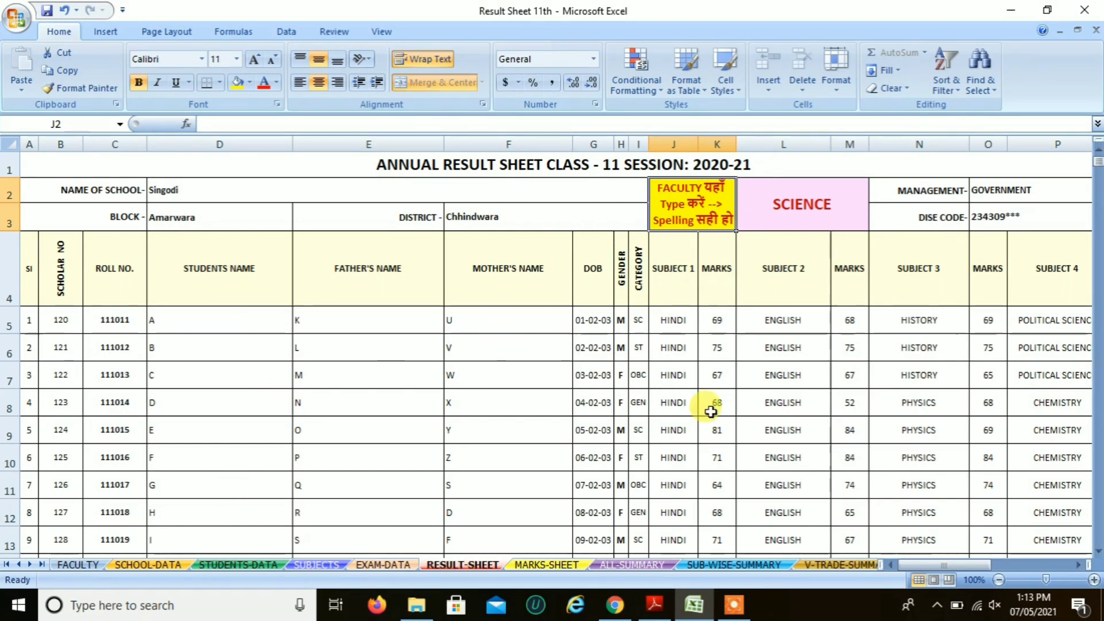
drag(920, 567, 946, 567)
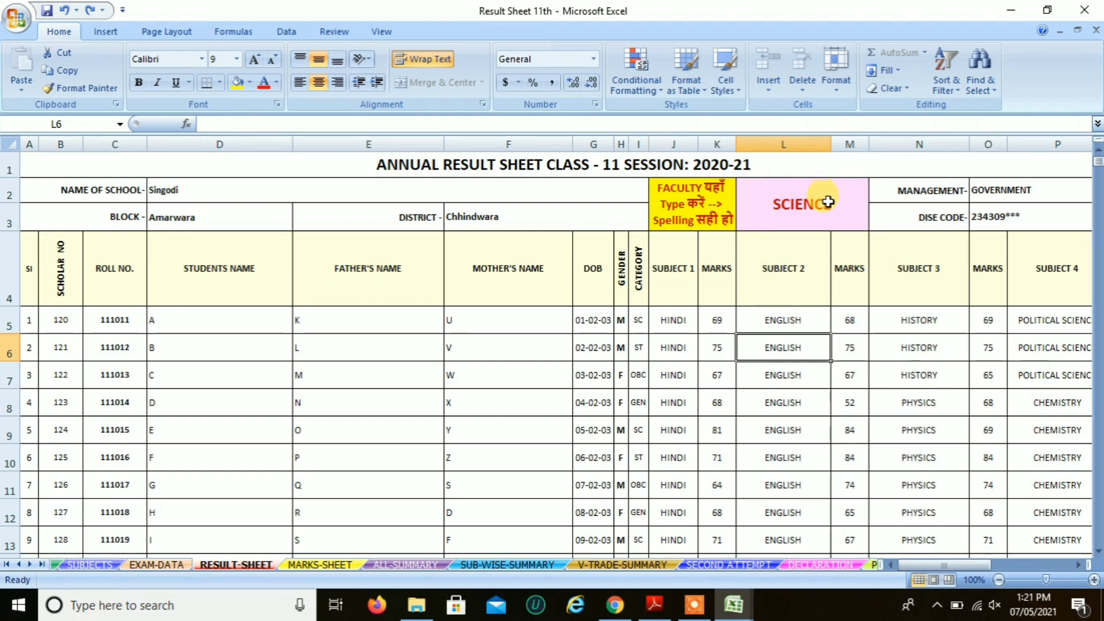
click(807, 212)
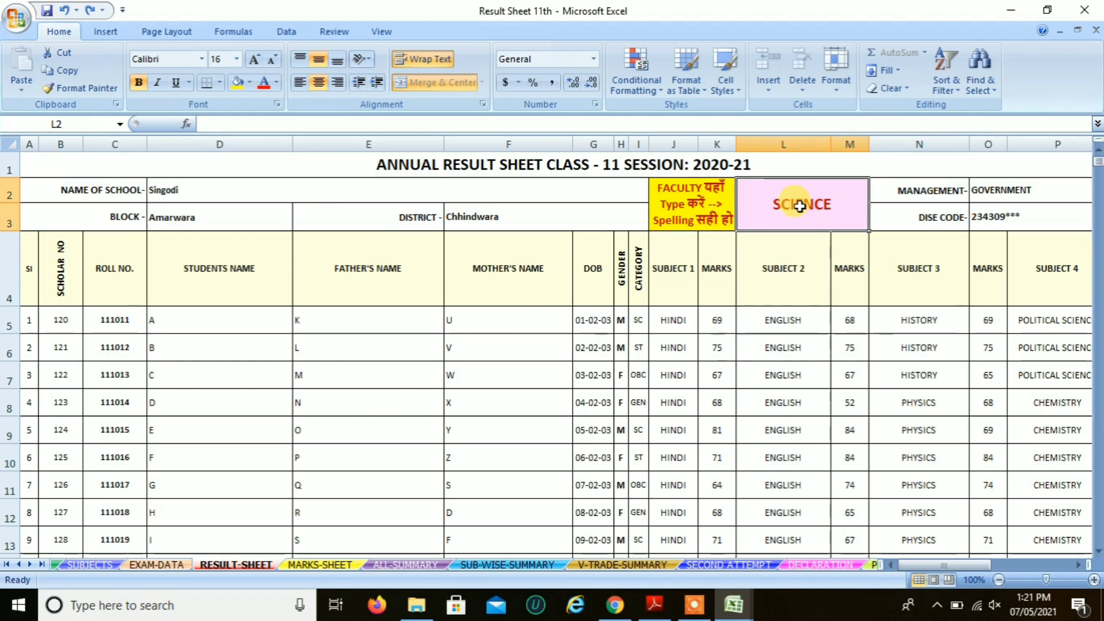
text(ART)
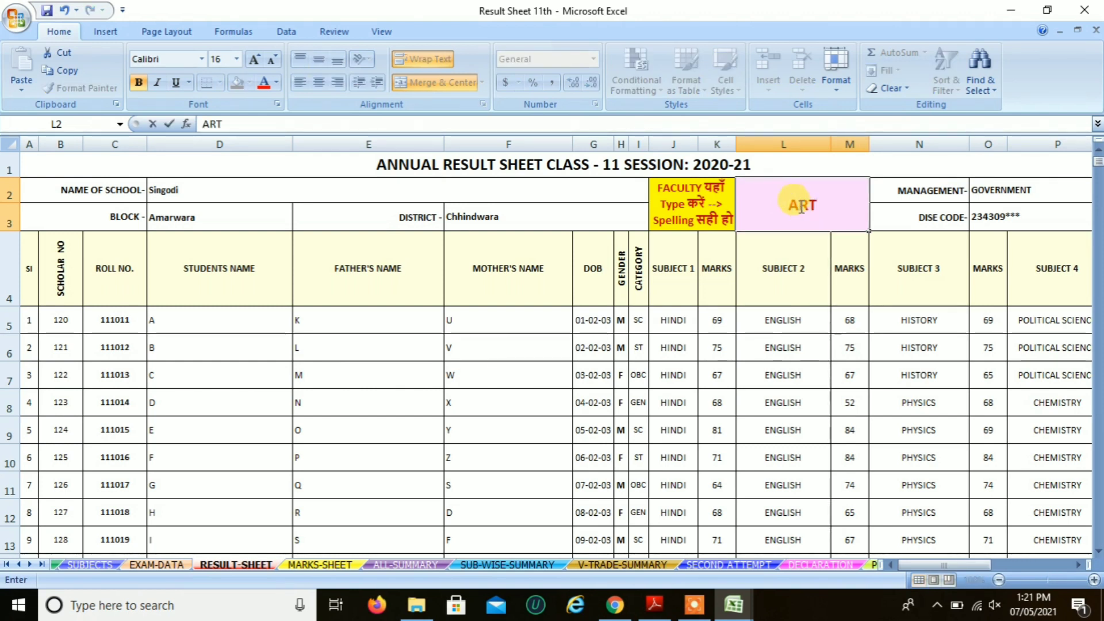
text(,SC)
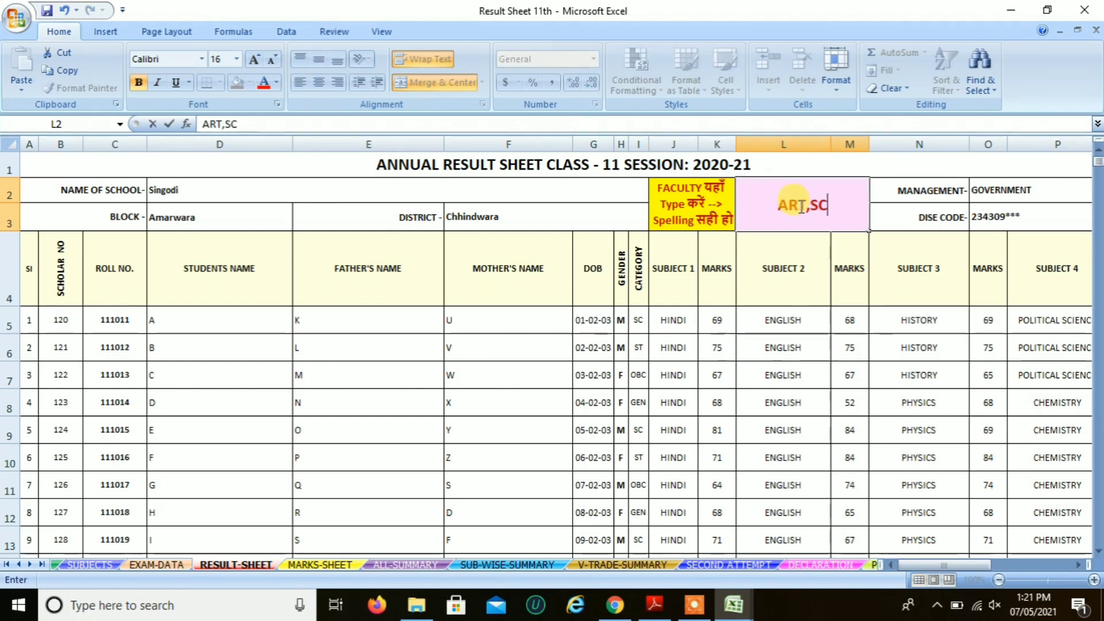
text(IE)
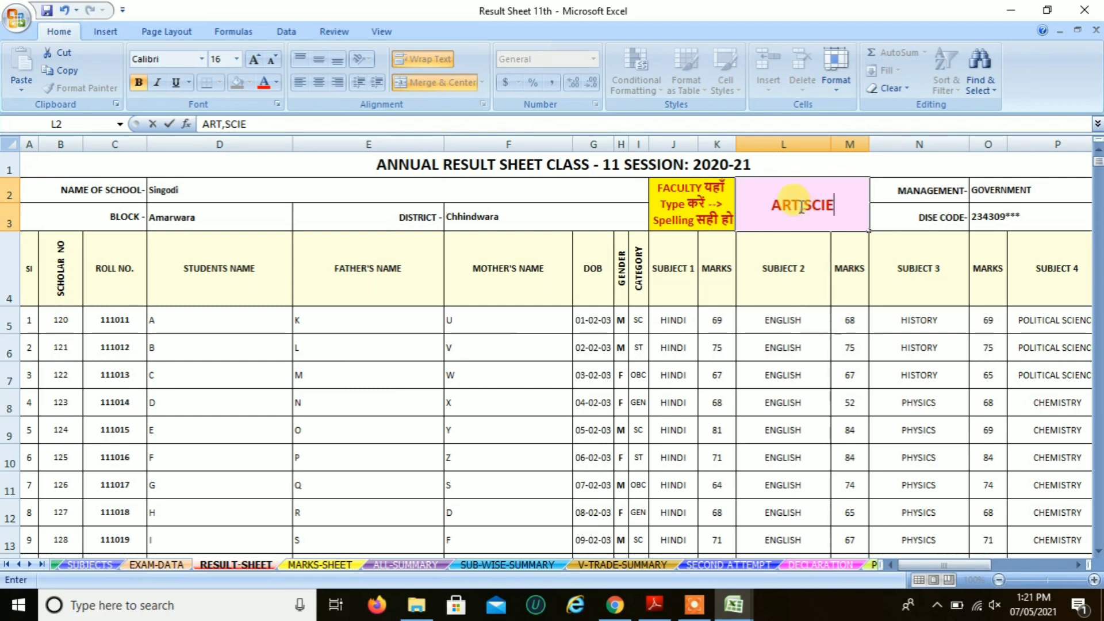
text(NCE)
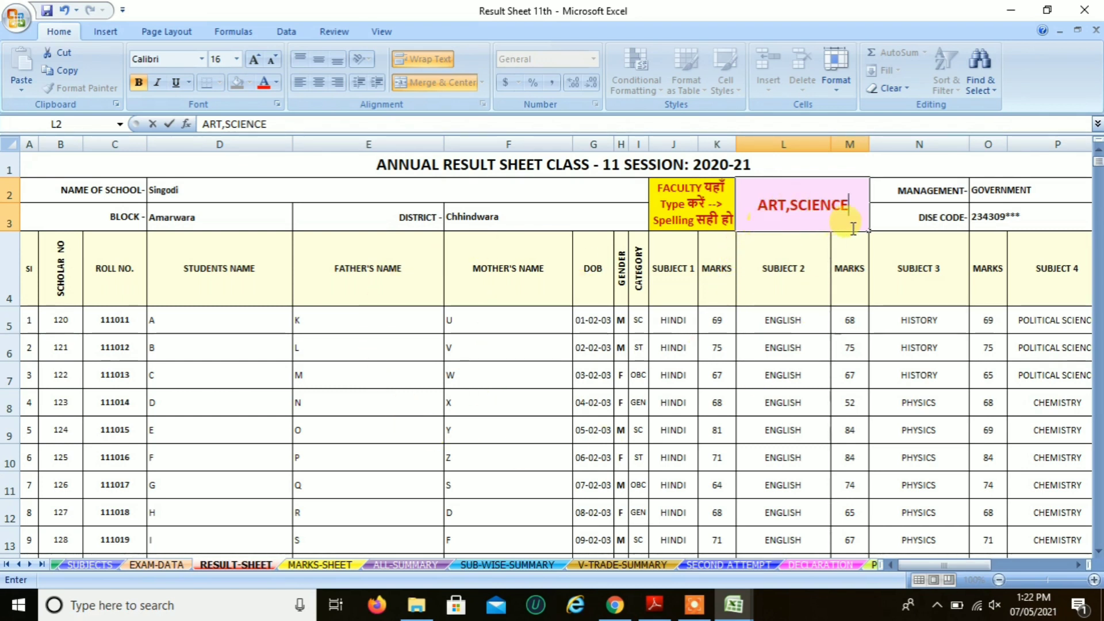
click(482, 475)
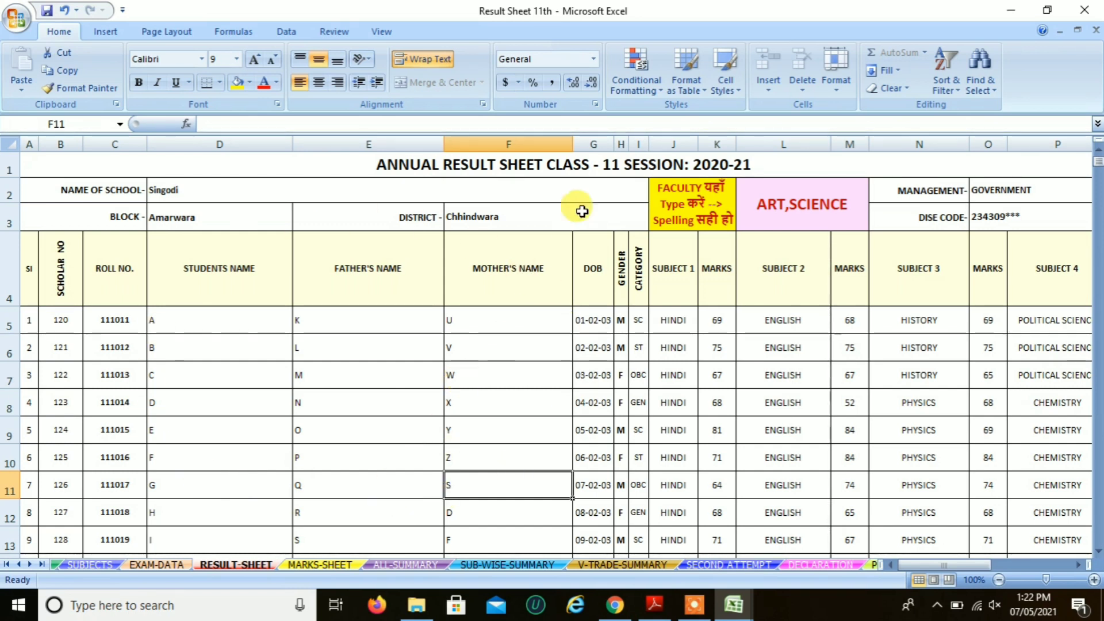
Copy the annual result sheet's heading and first student rows into Sheet1 of the New Microsoft Office Excel Worksheet workbook
click(555, 163)
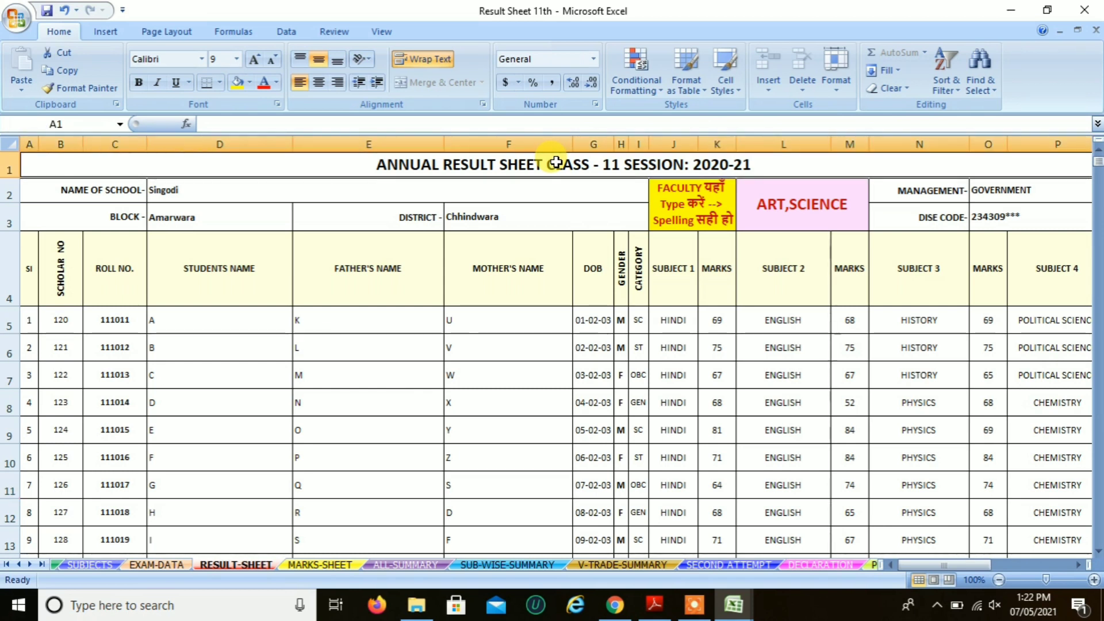
drag(556, 163, 584, 367)
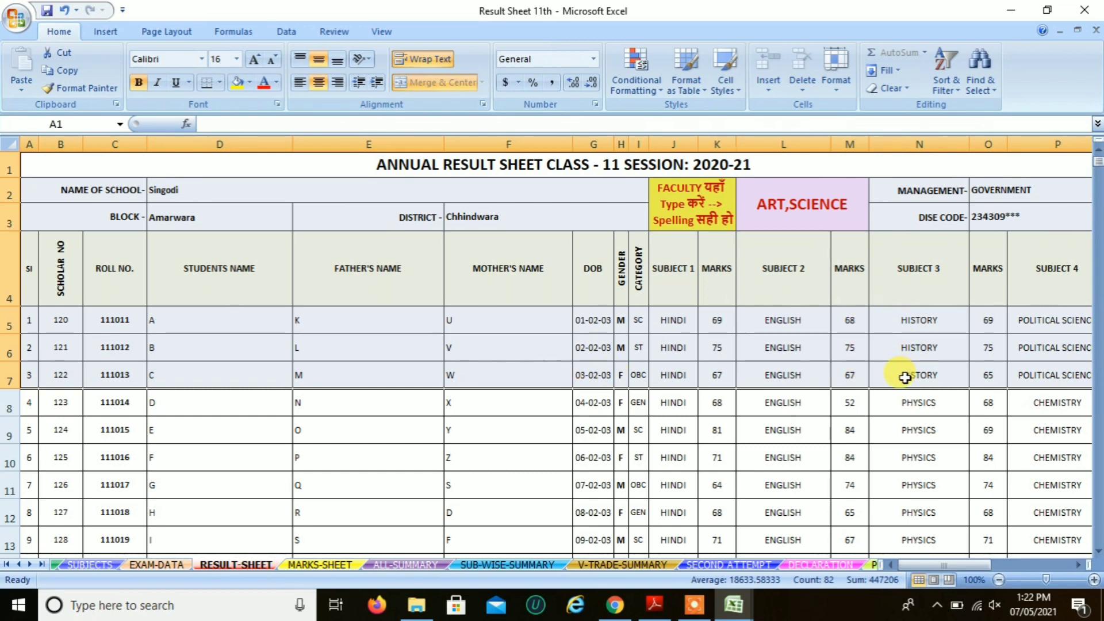
key(ctrl+c)
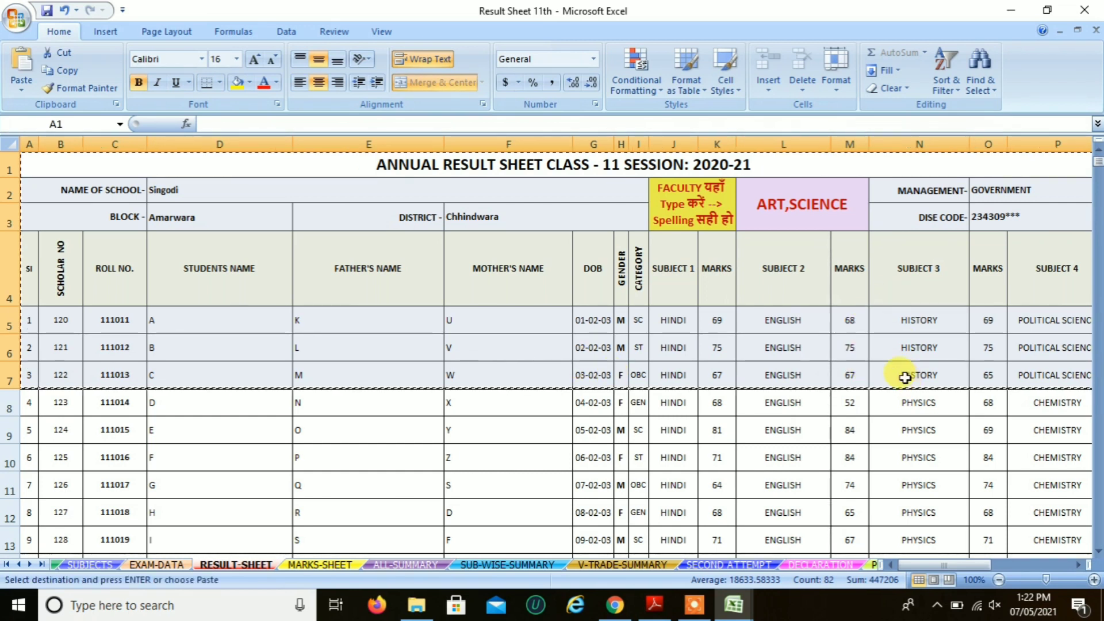
click(736, 605)
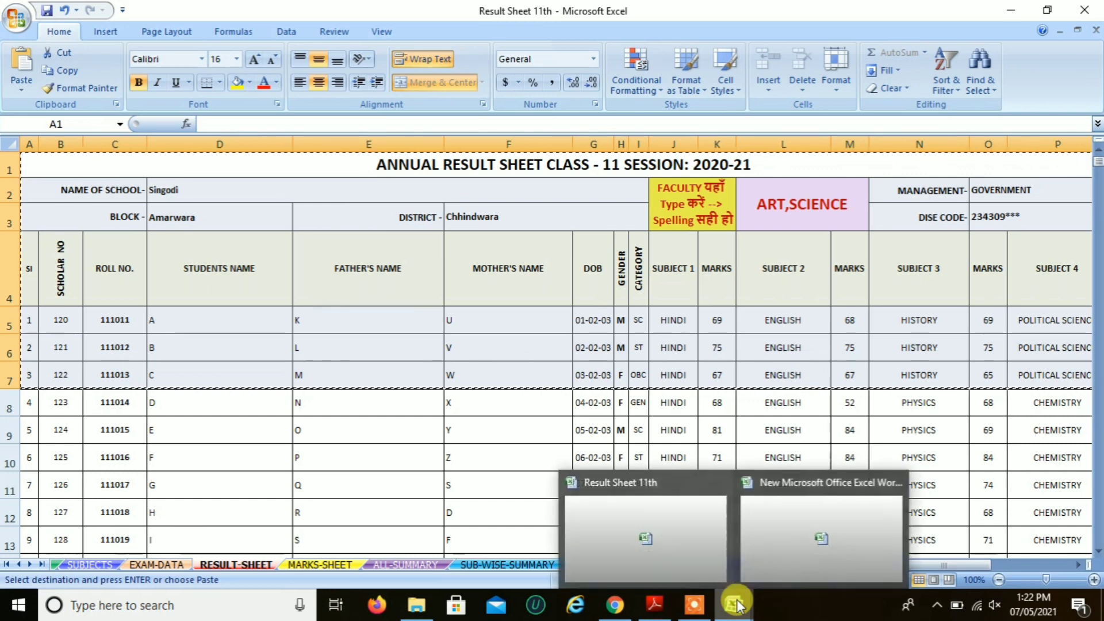
click(807, 545)
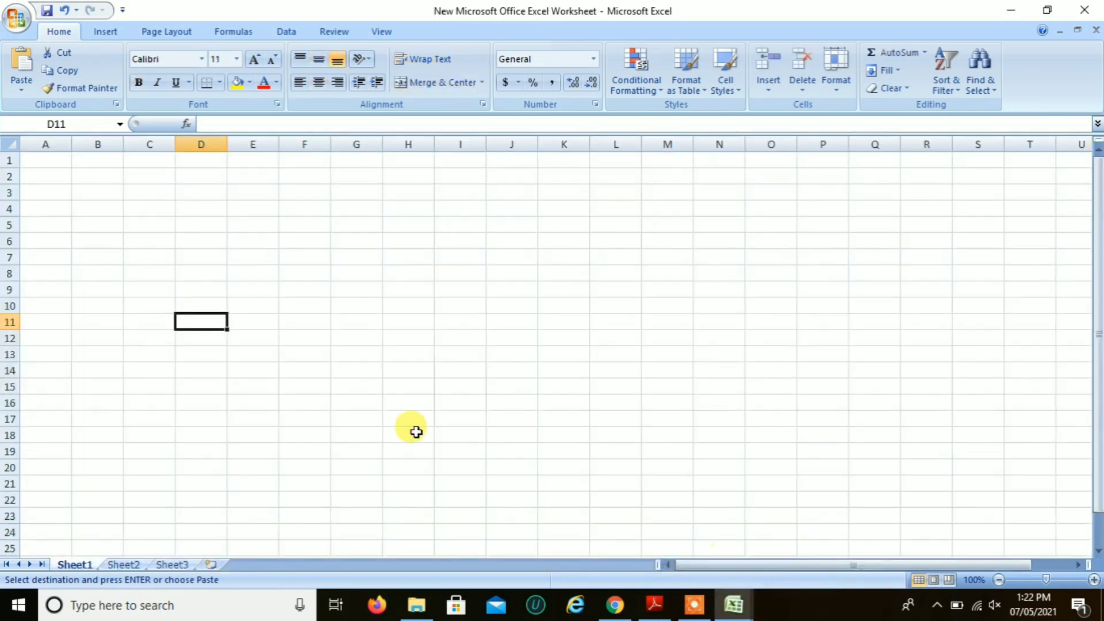
click(53, 207)
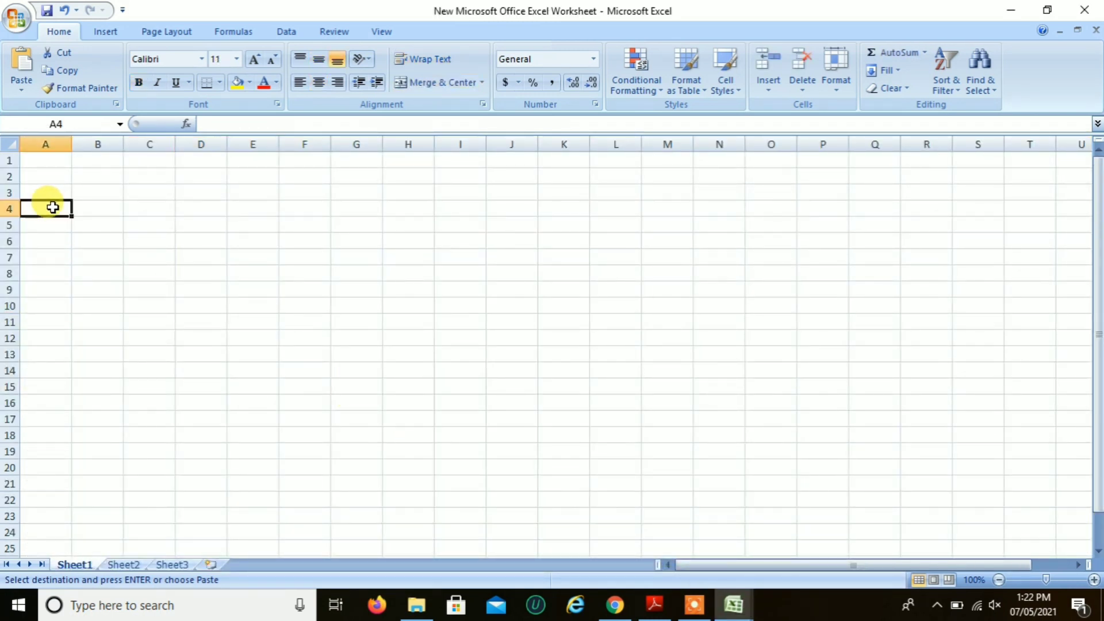
key(ctrl+v)
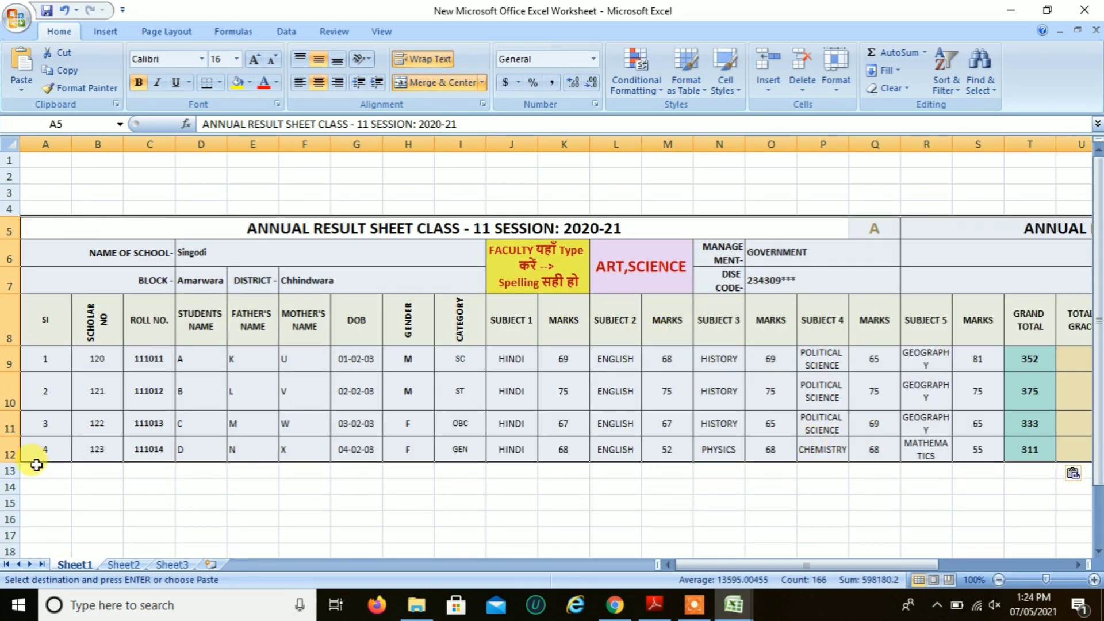
Delete row 12 with student D from the pasted result table
click(10, 455)
right_click(10, 456)
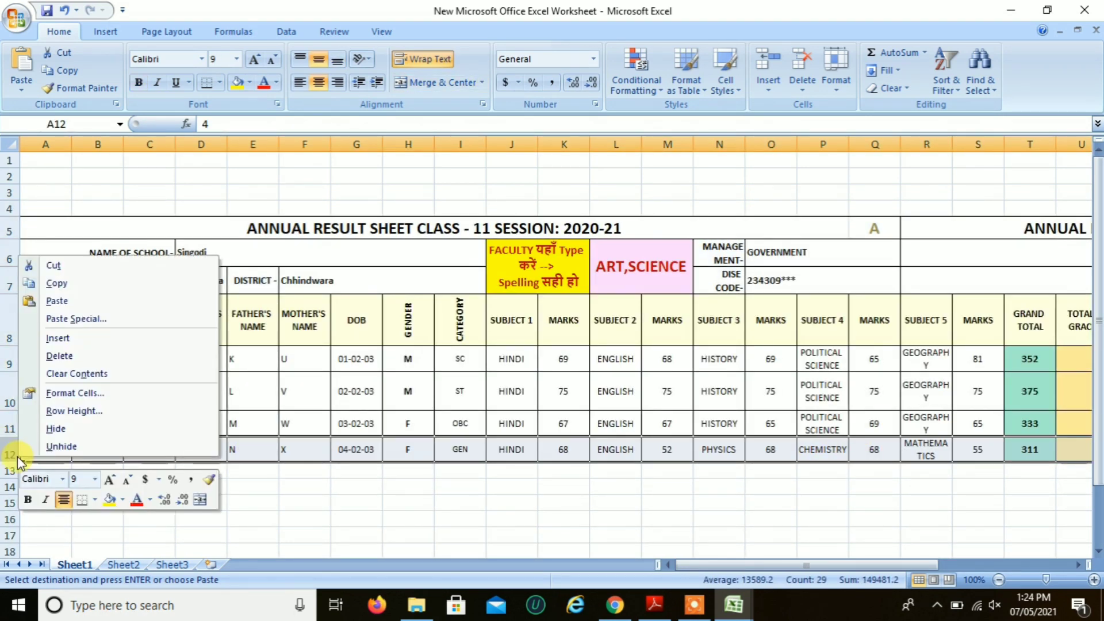
click(60, 357)
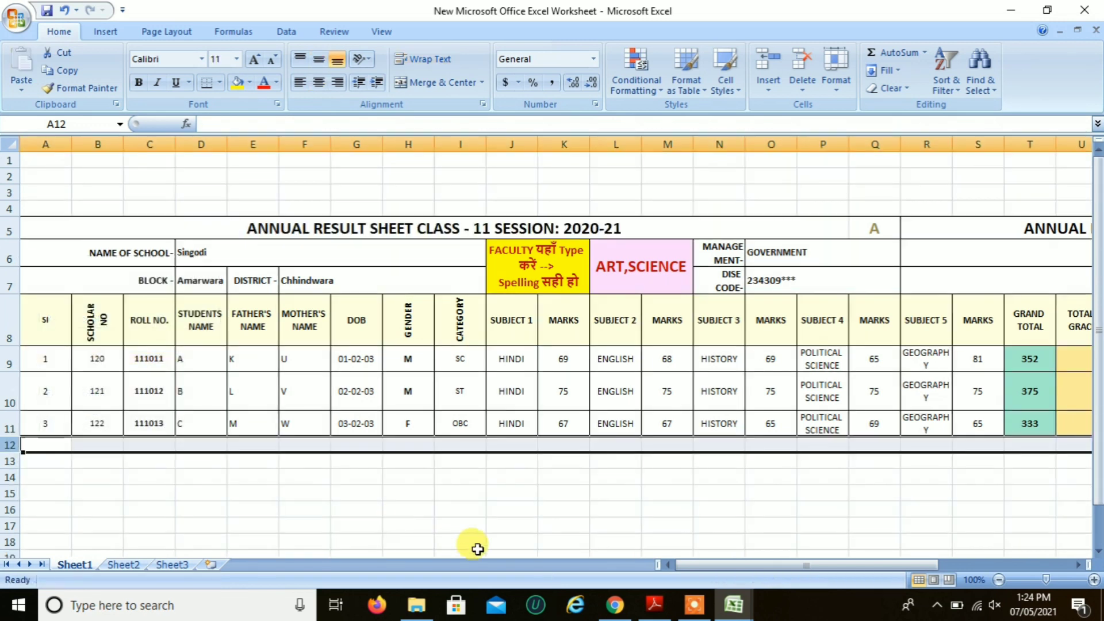
click(501, 527)
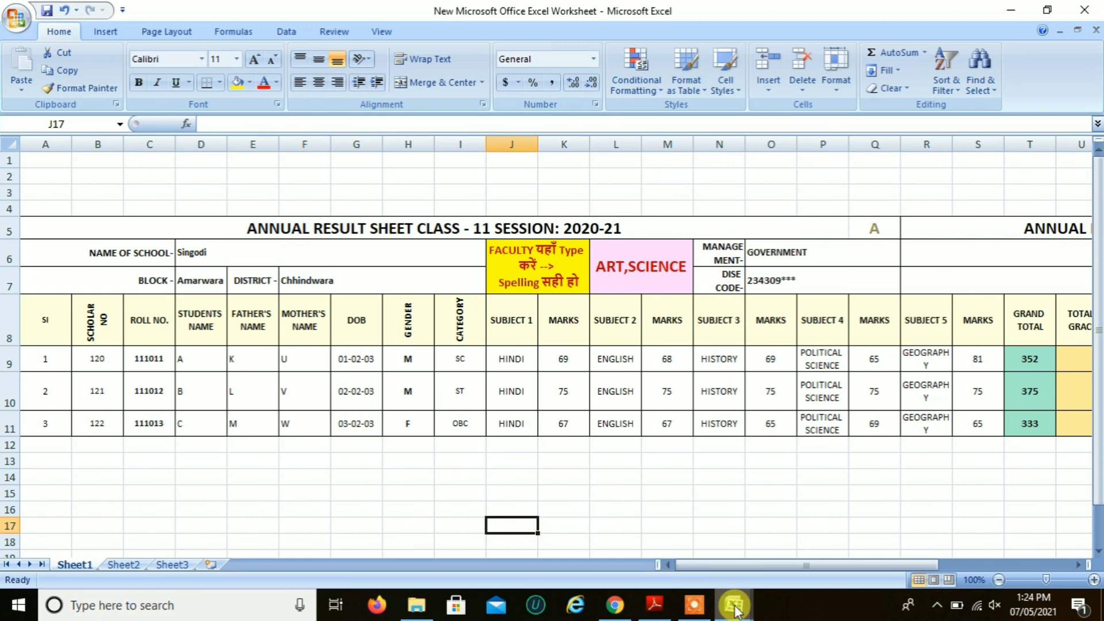
Return to the Result Sheet 11th workbook and set the starting serial number on the MARKS-SHEET to 1
mouse_move(730, 601)
click(675, 559)
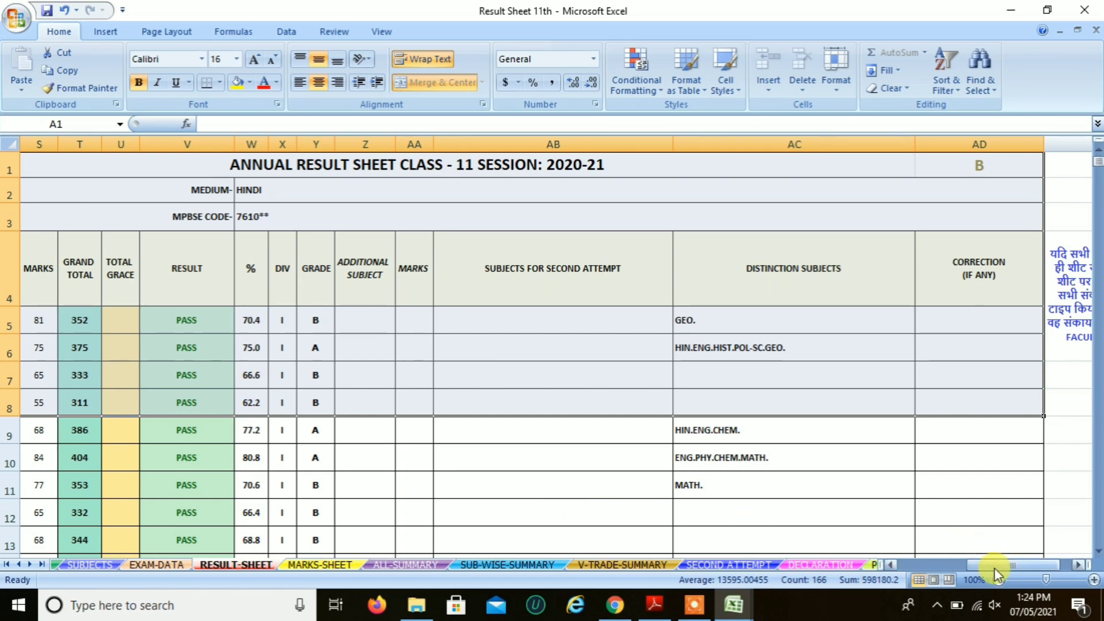
drag(994, 567, 895, 574)
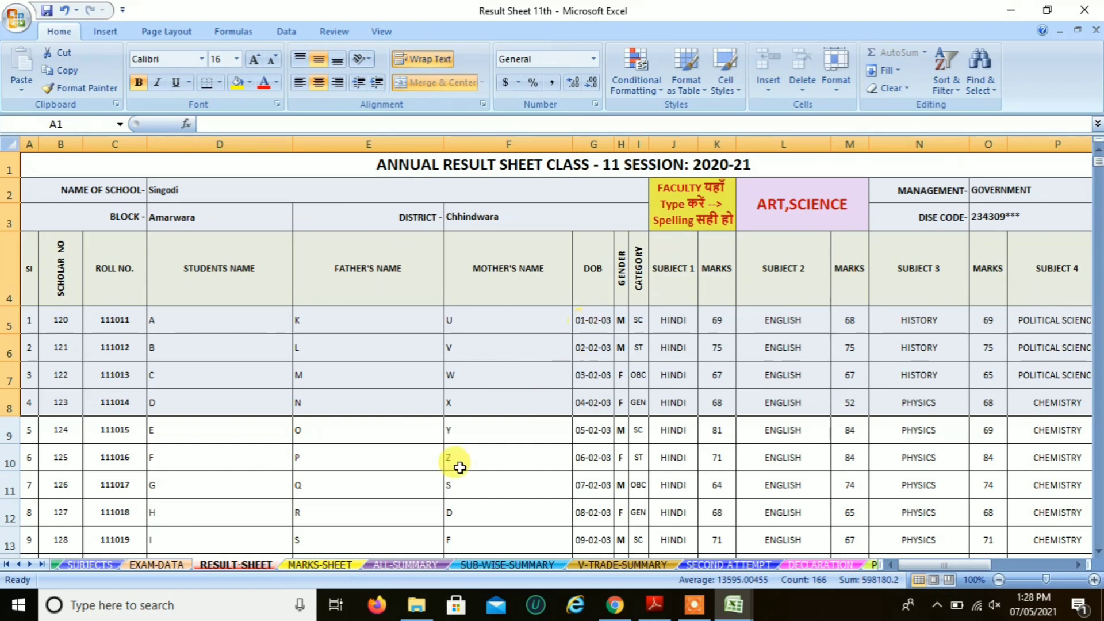
click(319, 565)
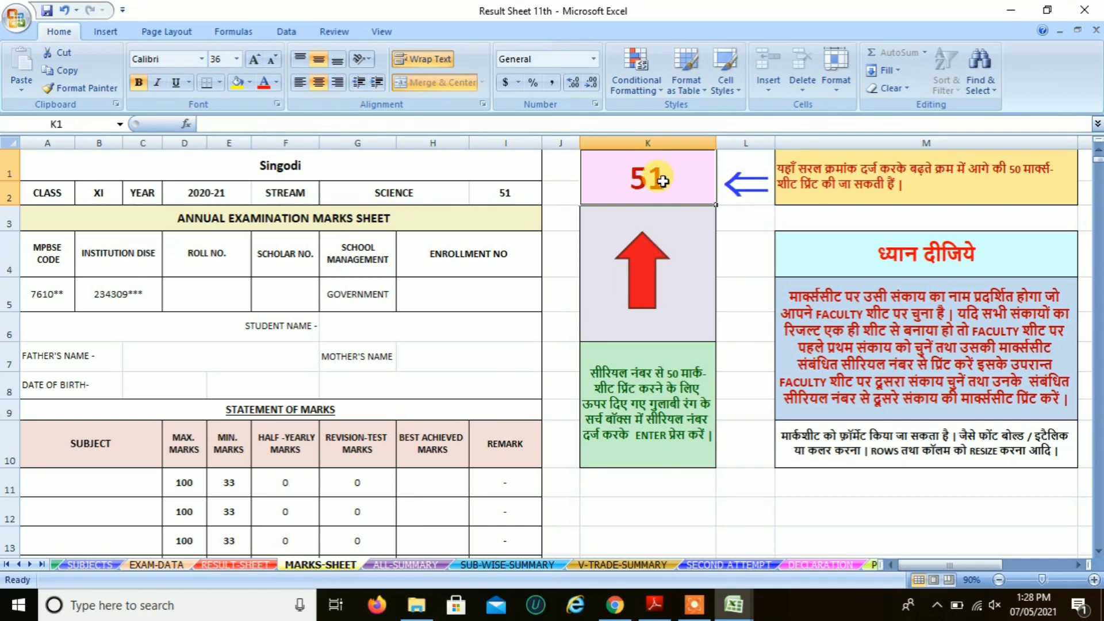
text(1)
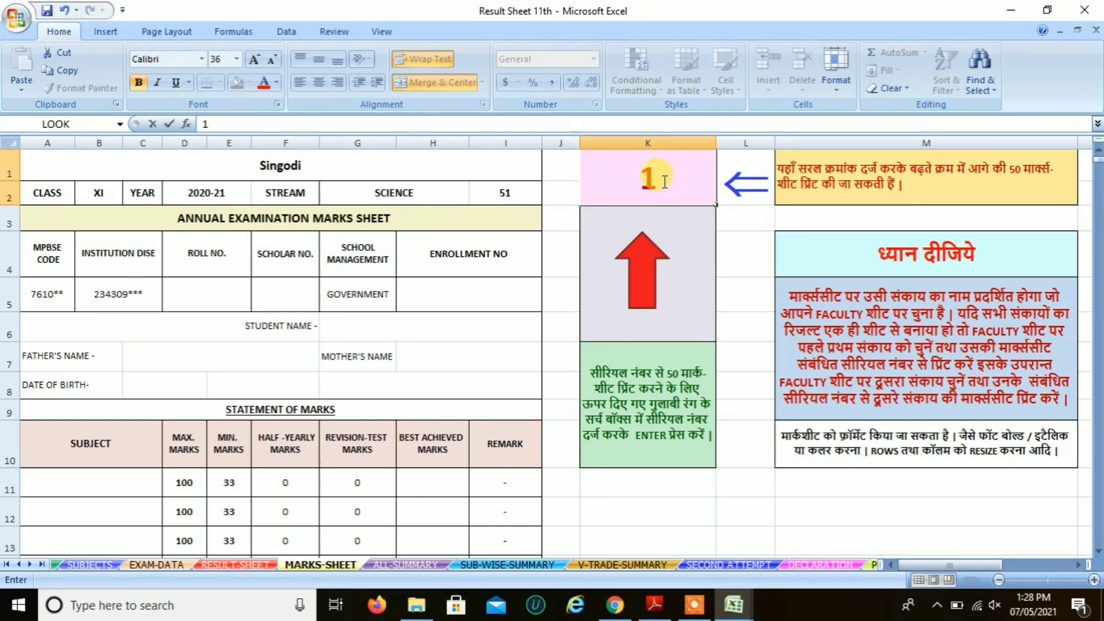
click(639, 409)
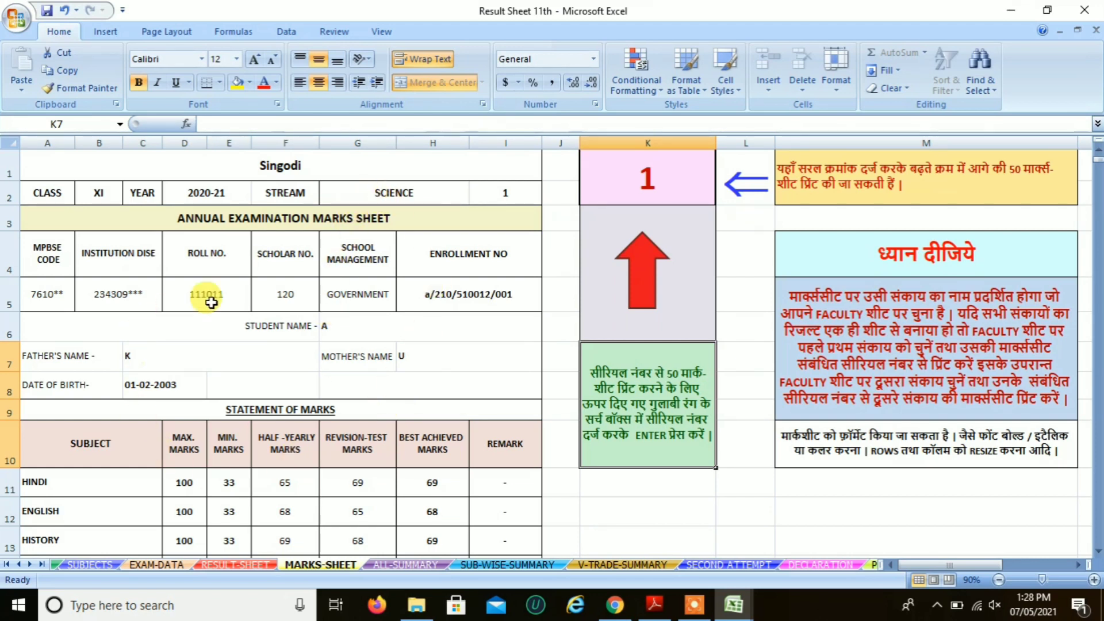
Change the faculty on the FACULTY sheet to ART and return to the MARKS-SHEET
click(7, 564)
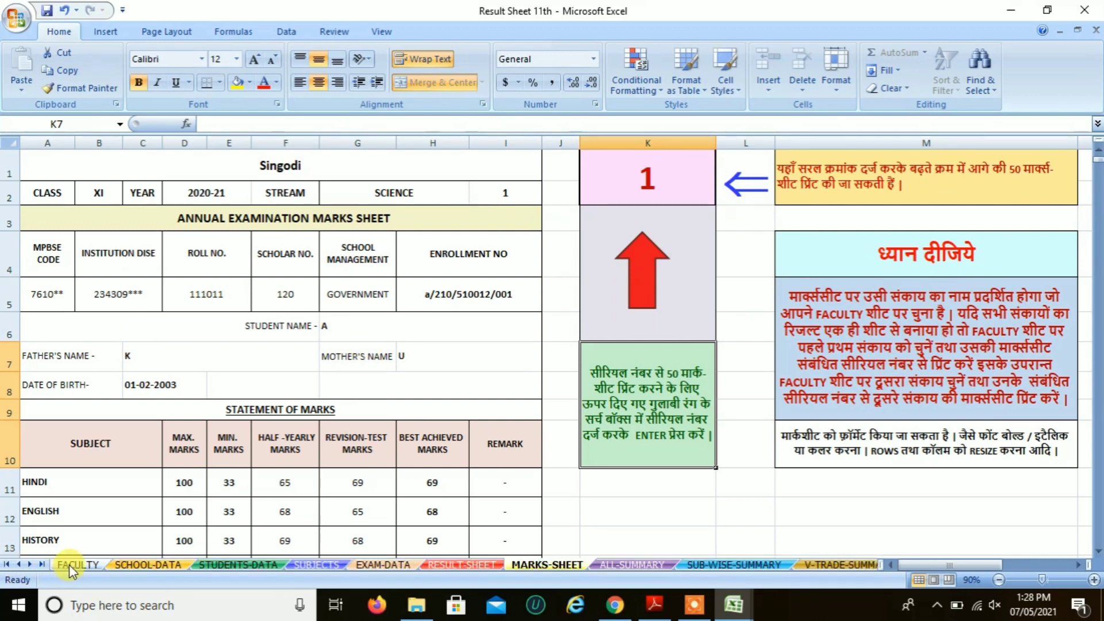
click(69, 565)
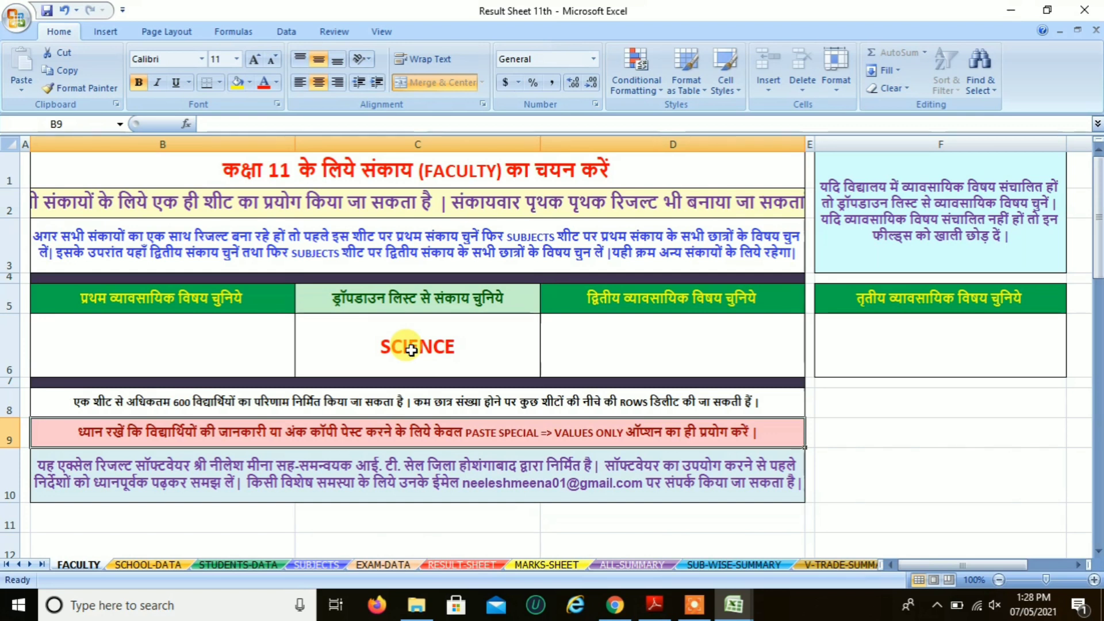
double_click(411, 352)
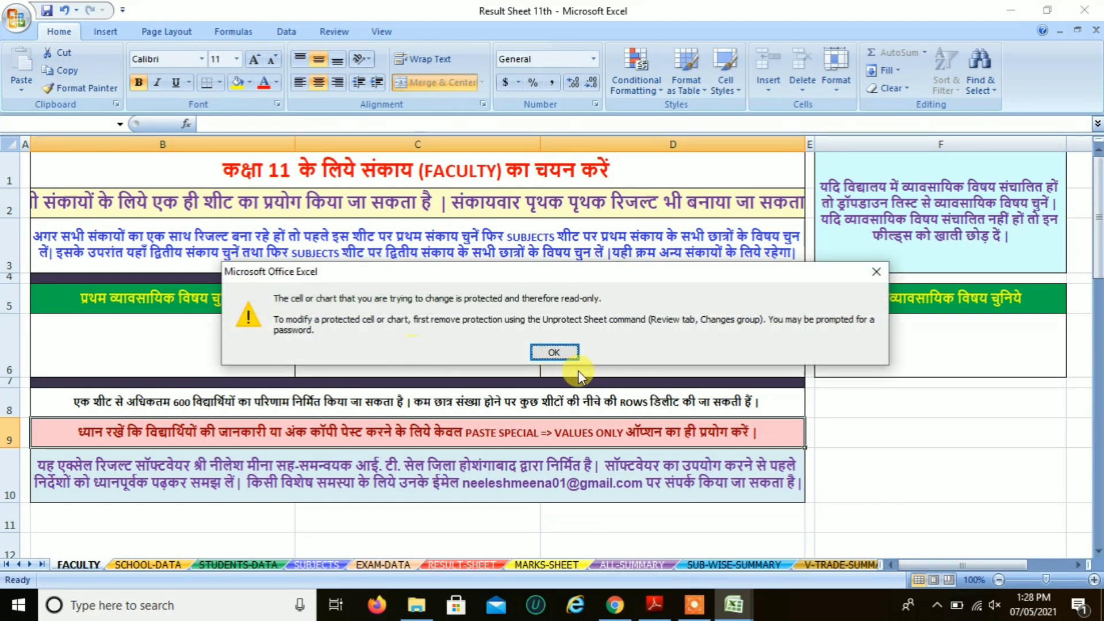
click(569, 355)
click(443, 351)
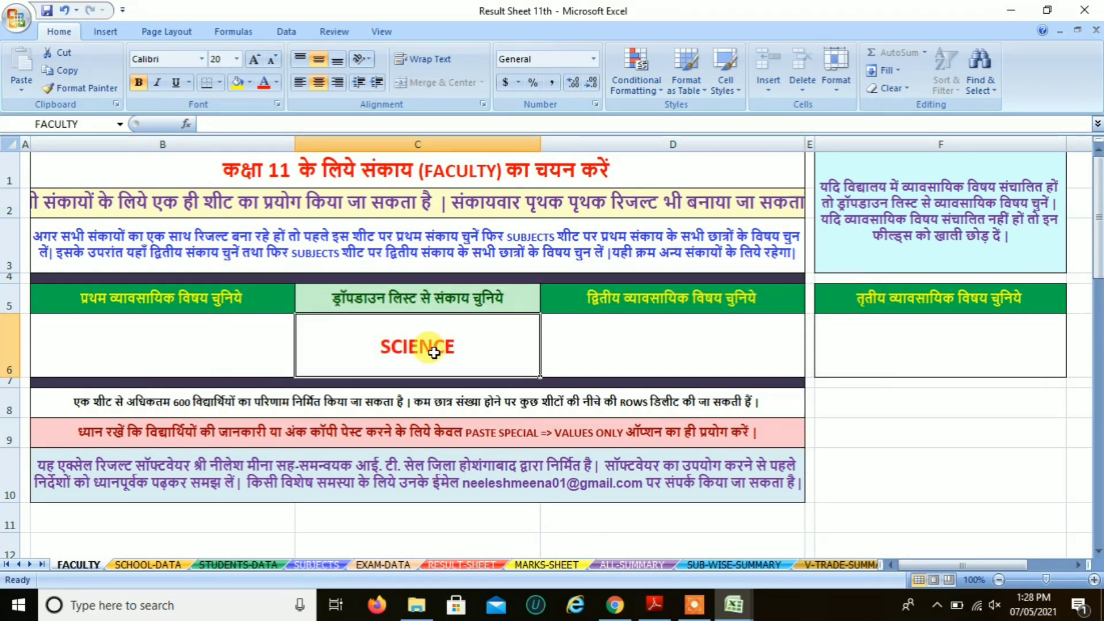
text(ART)
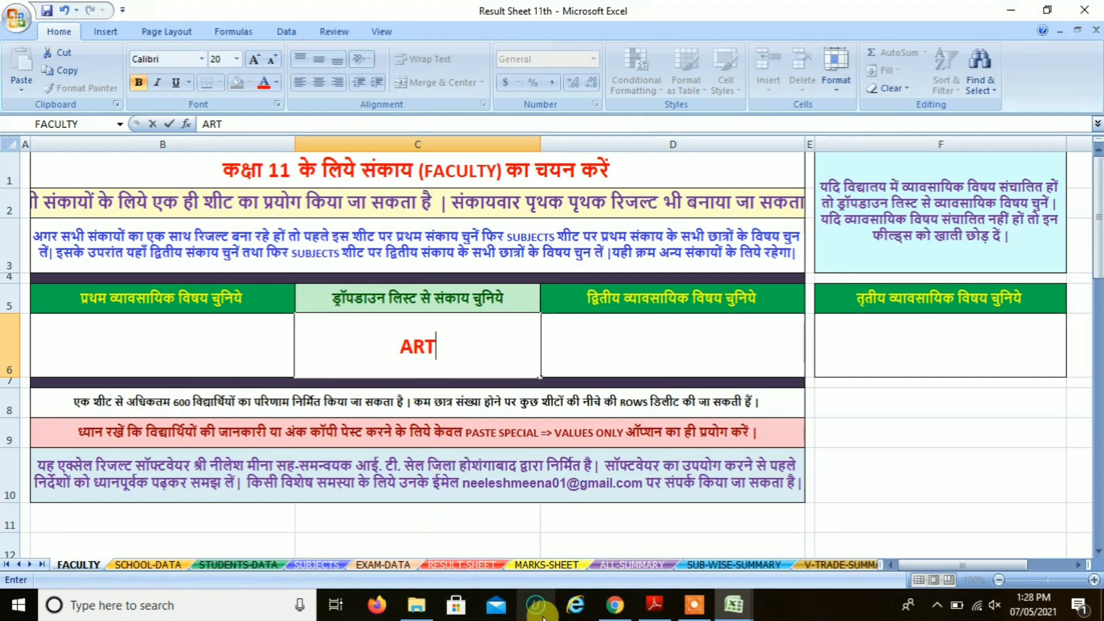
click(554, 564)
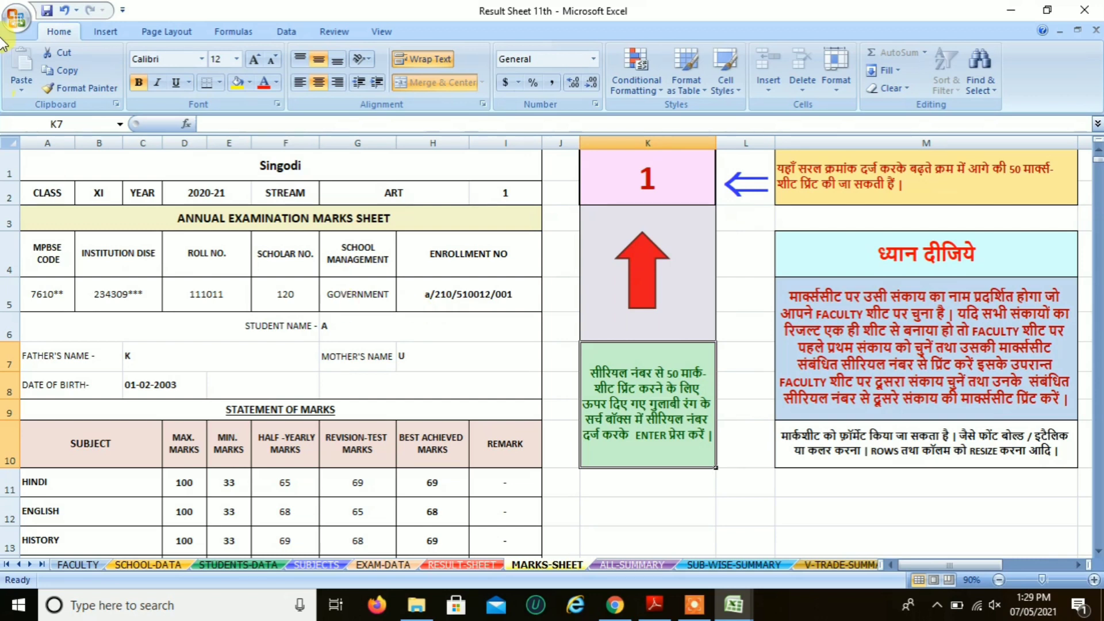
Prepare a print of pages 1 to 35 of the marks sheet and cancel it
click(14, 18)
key(p)
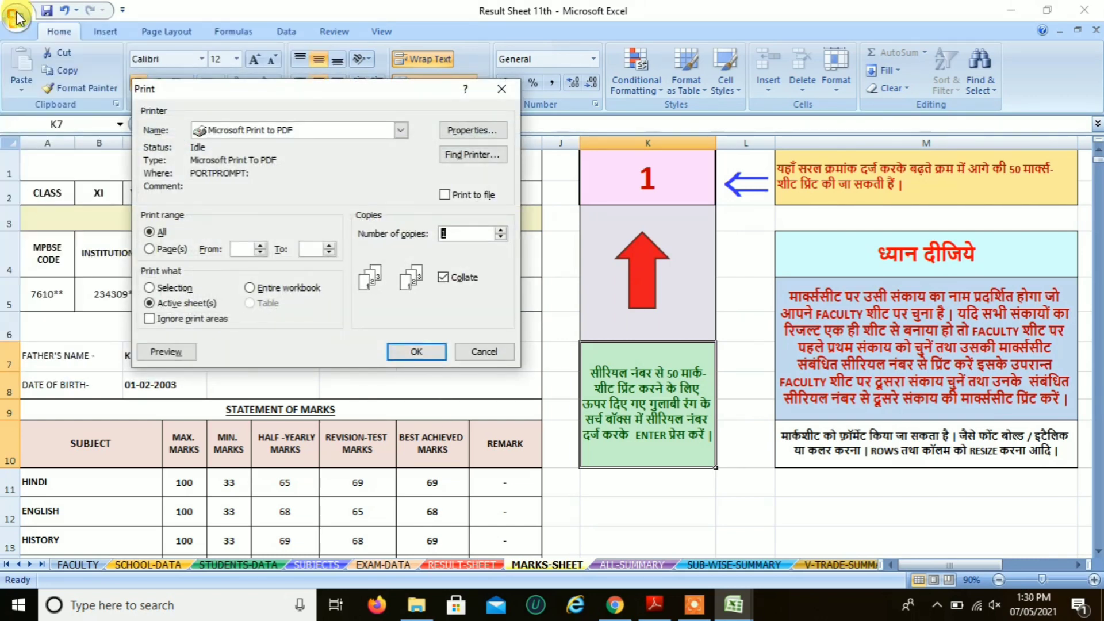
click(167, 250)
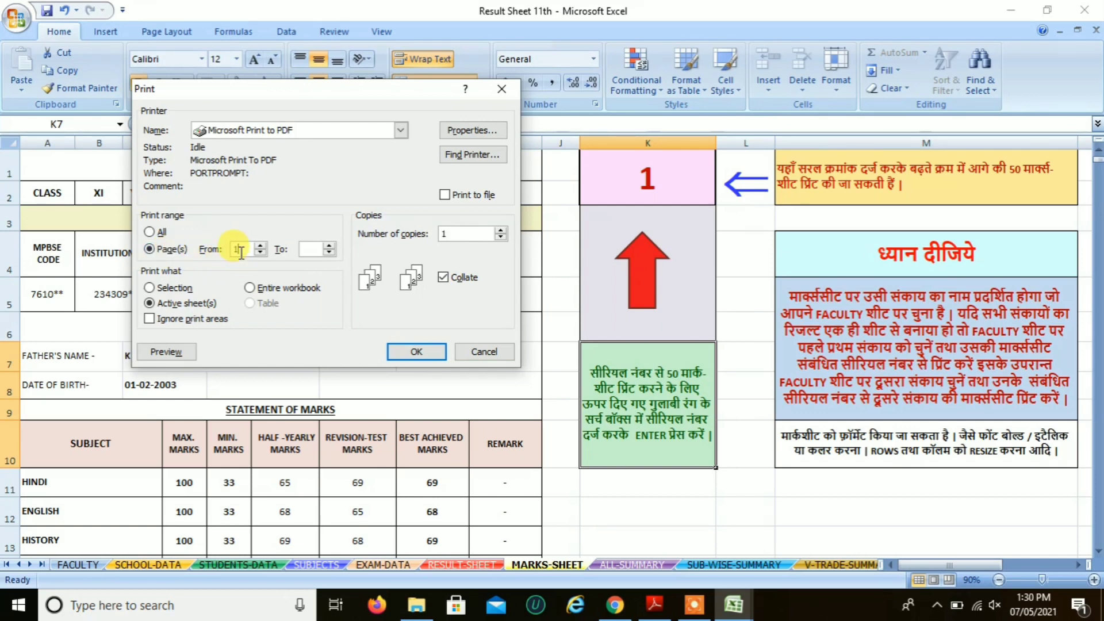
text(1)
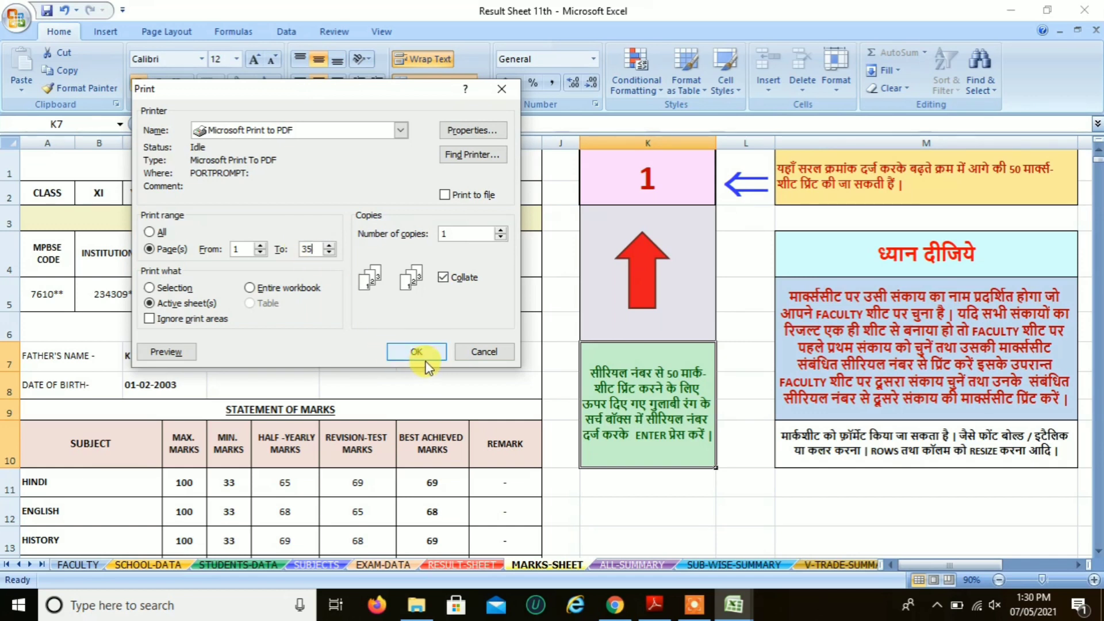
click(470, 356)
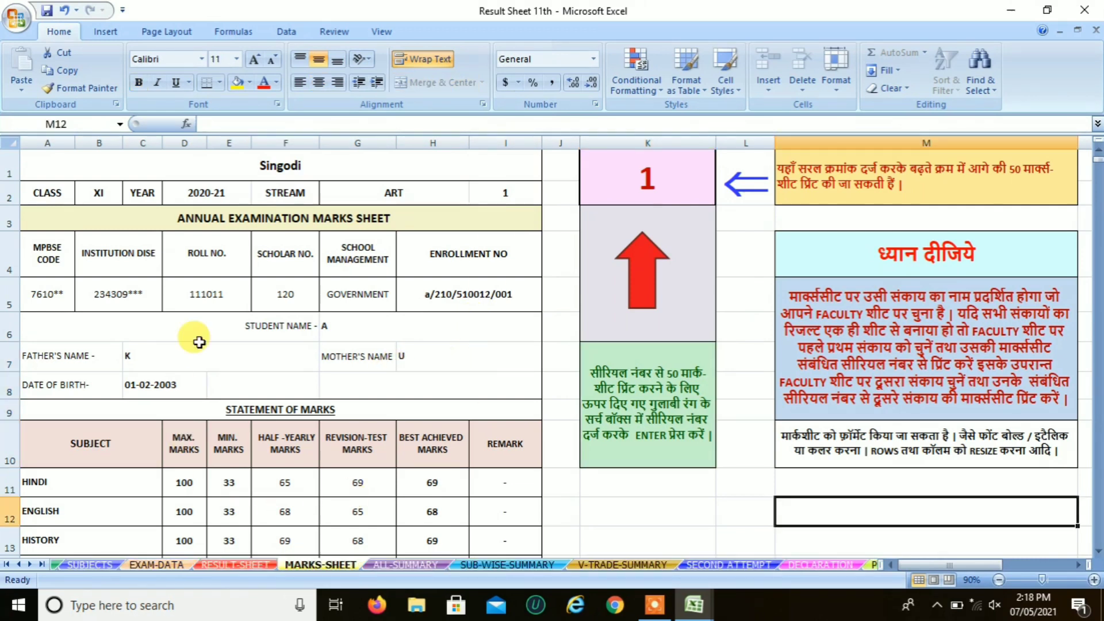
Set up a print of the DECLARATION sheet with Microsoft Print to PDF as the printer
click(823, 565)
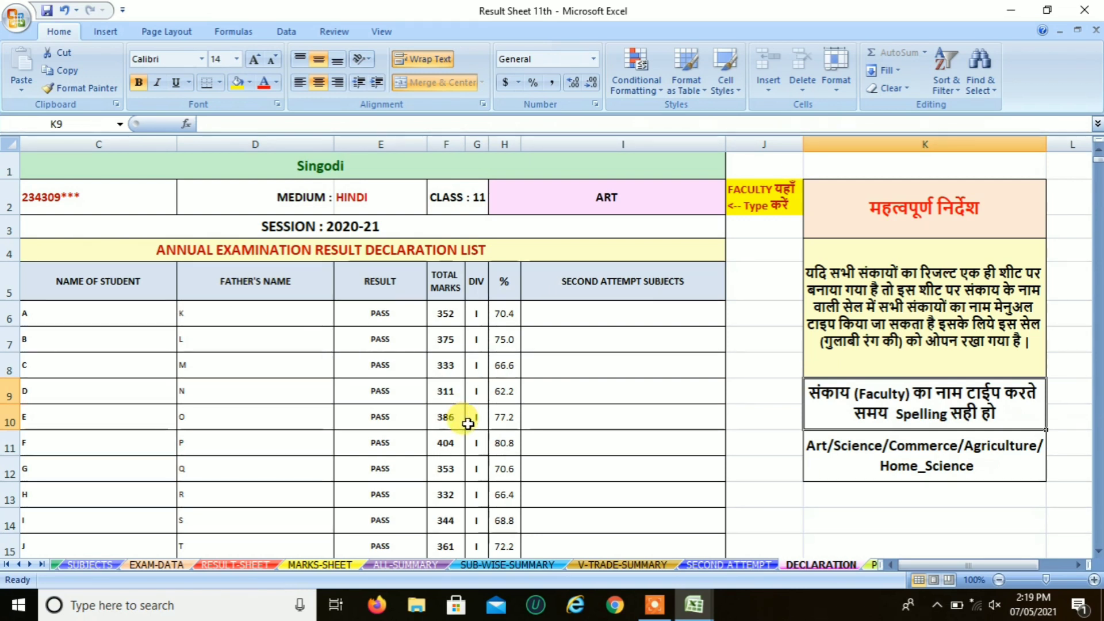
click(22, 31)
mouse_move(57, 199)
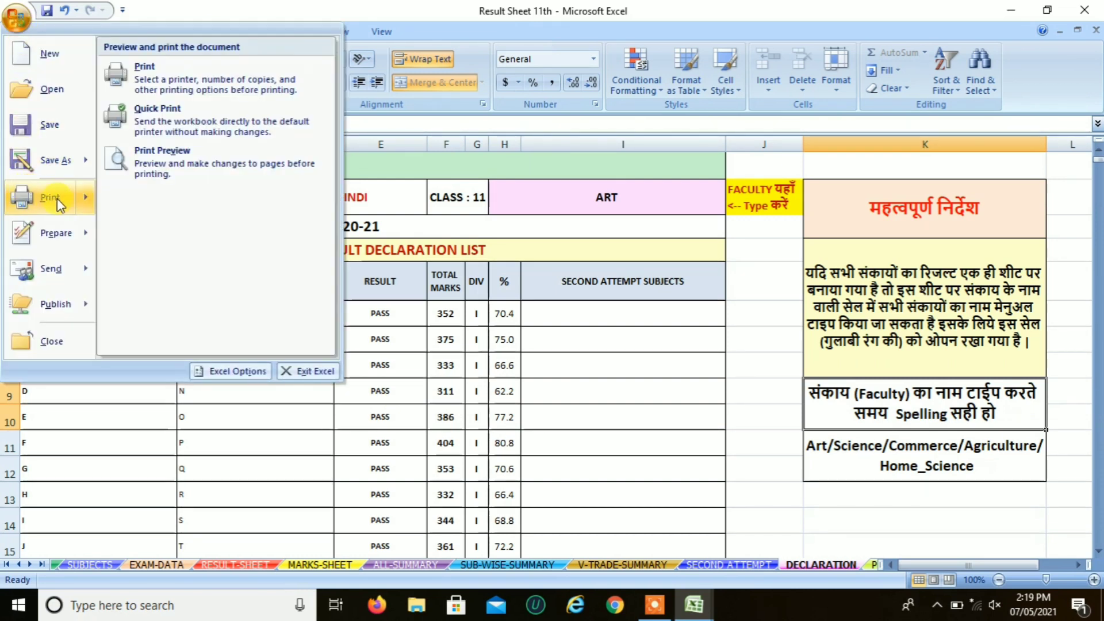
click(183, 95)
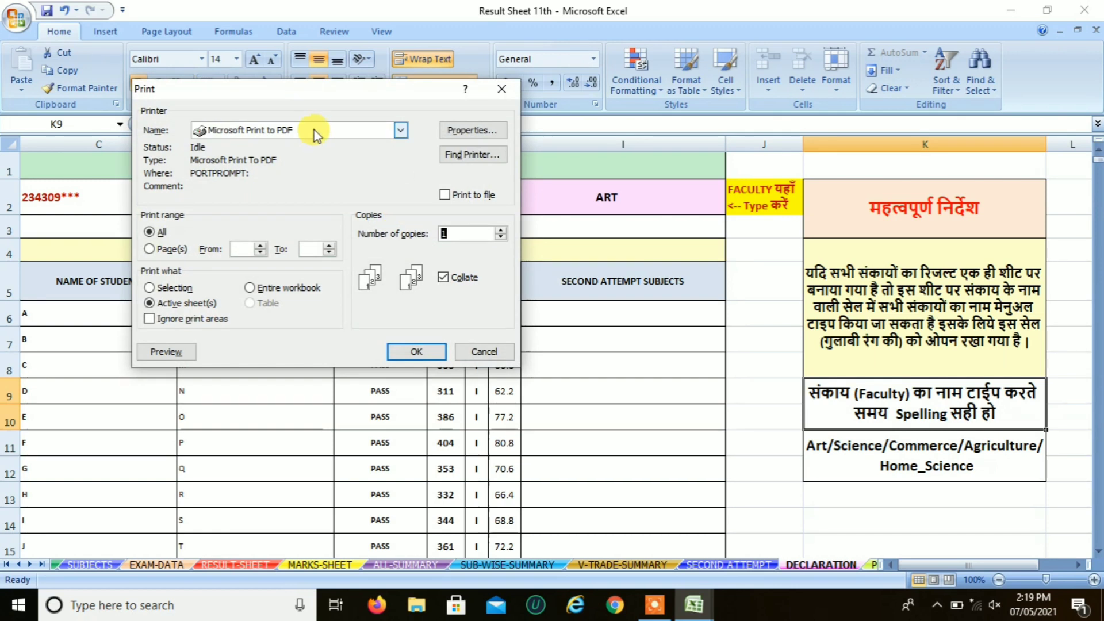
click(314, 129)
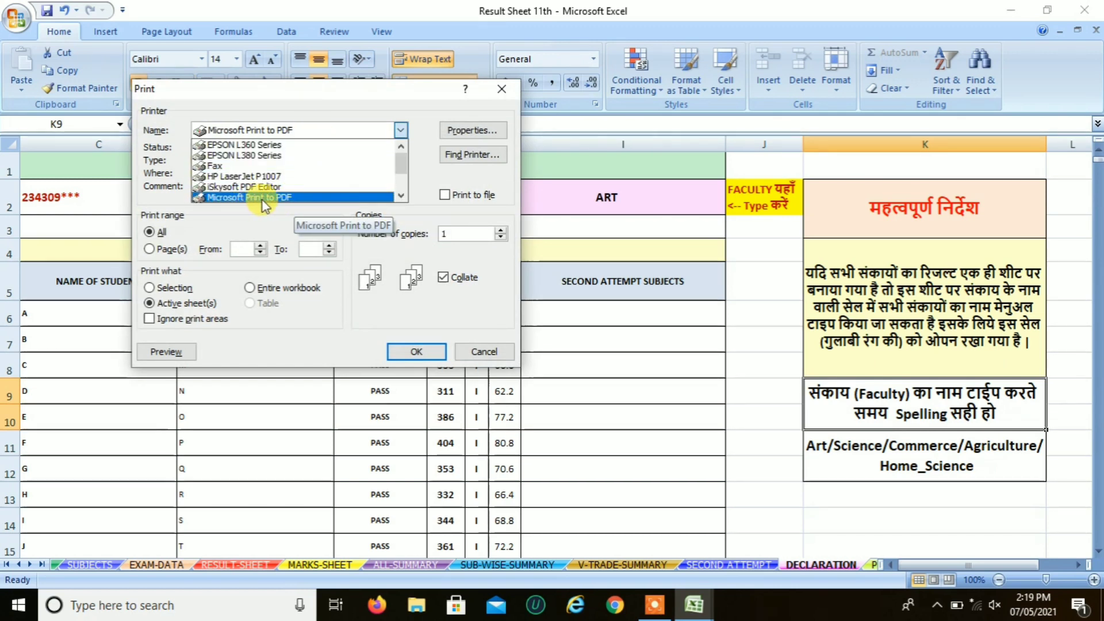
click(294, 199)
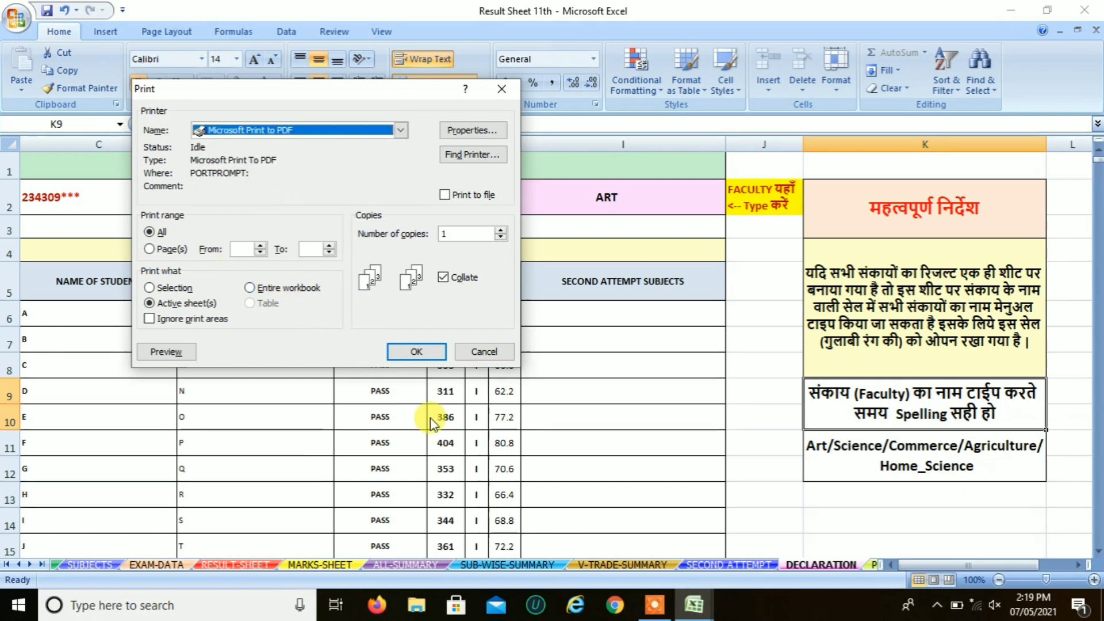
Limit the print range to page 1 to 1 and start the PDF output
click(242, 249)
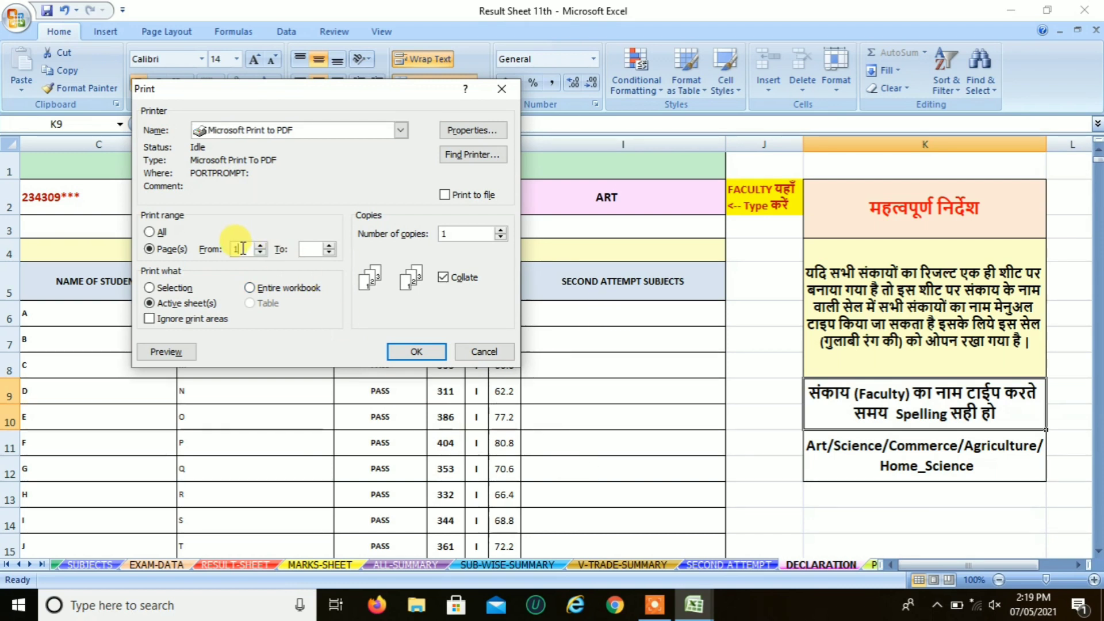
click(309, 251)
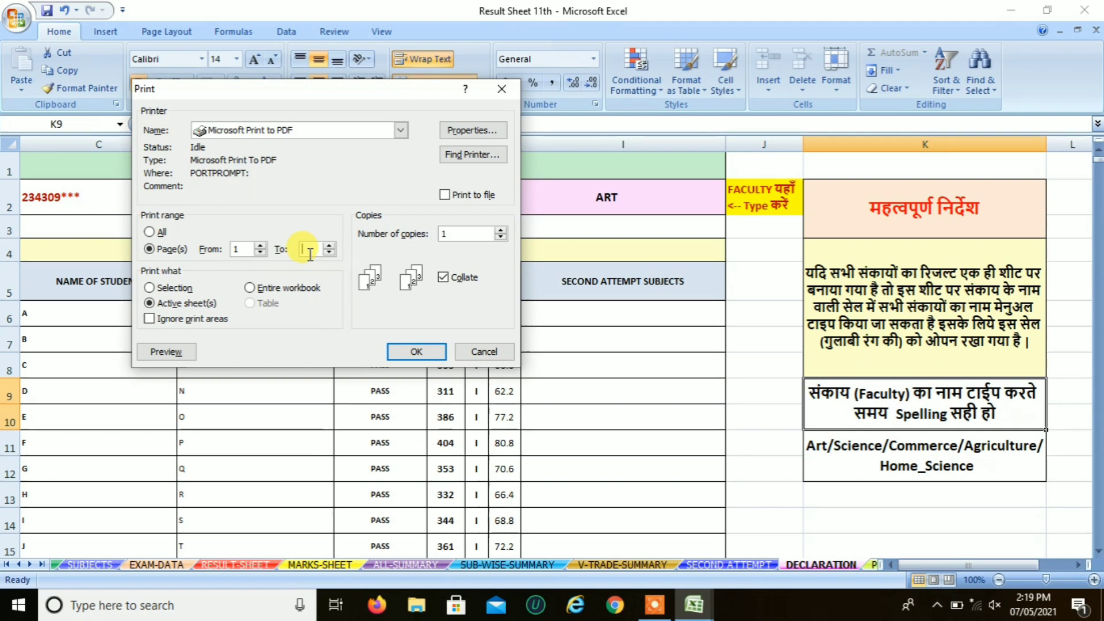
text(1)
click(409, 353)
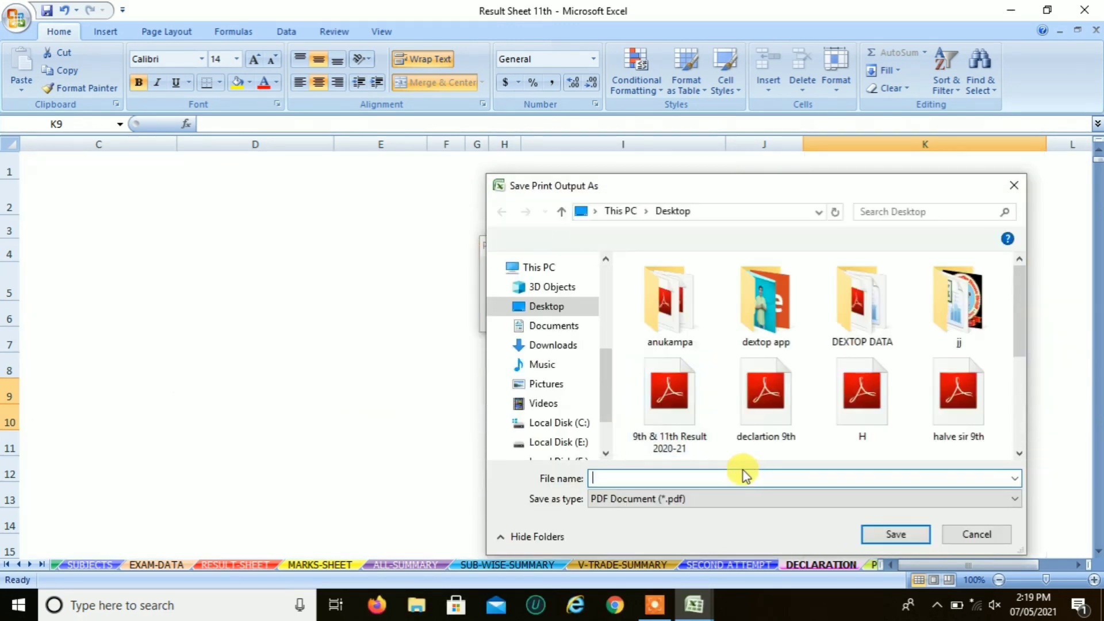
Save the print output to the Desktop as the PDF document JAY, replacing the existing file
click(680, 478)
text(JA)
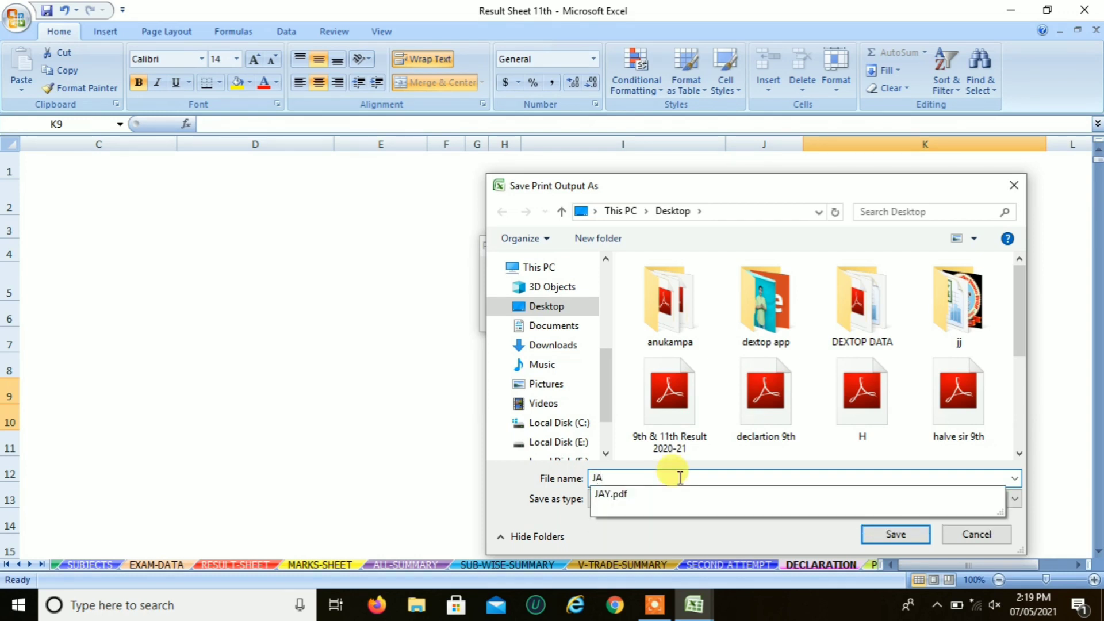
text(Y)
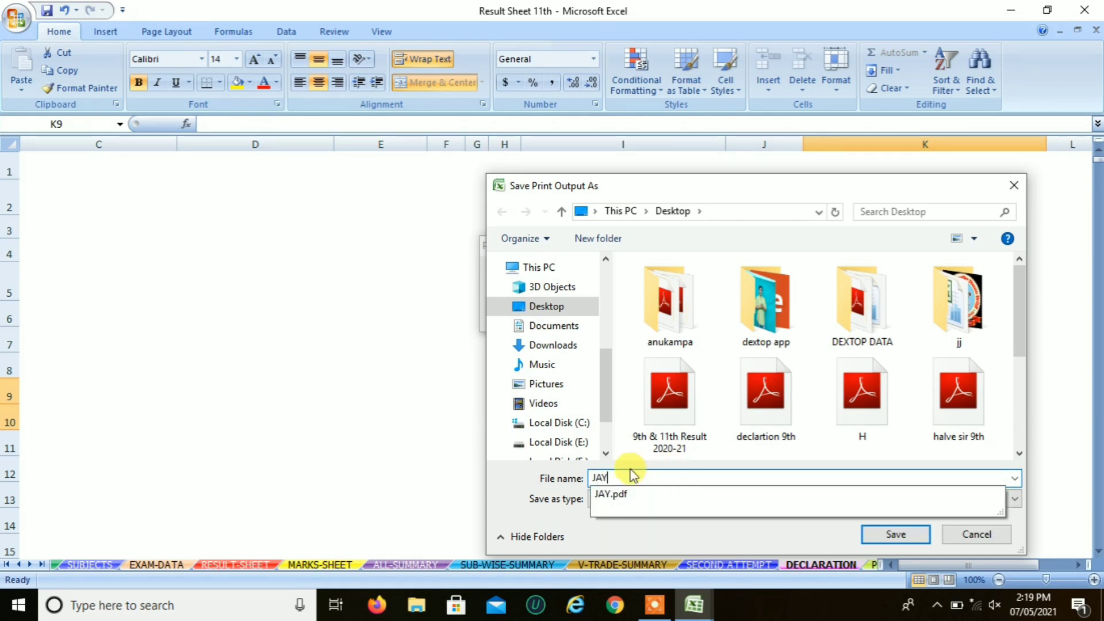
click(548, 311)
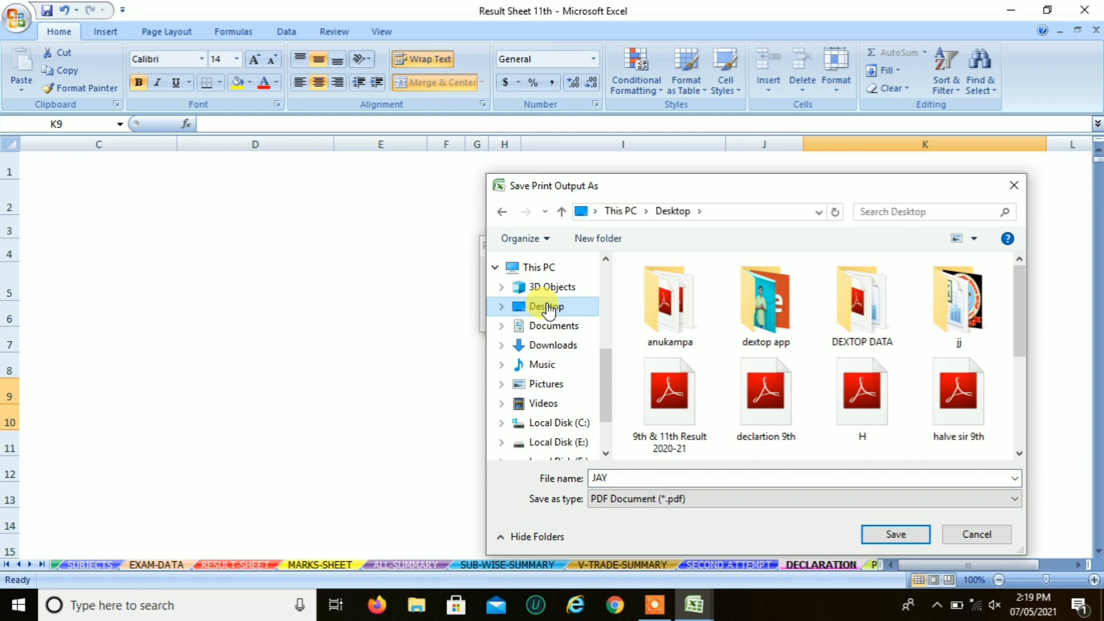
click(895, 535)
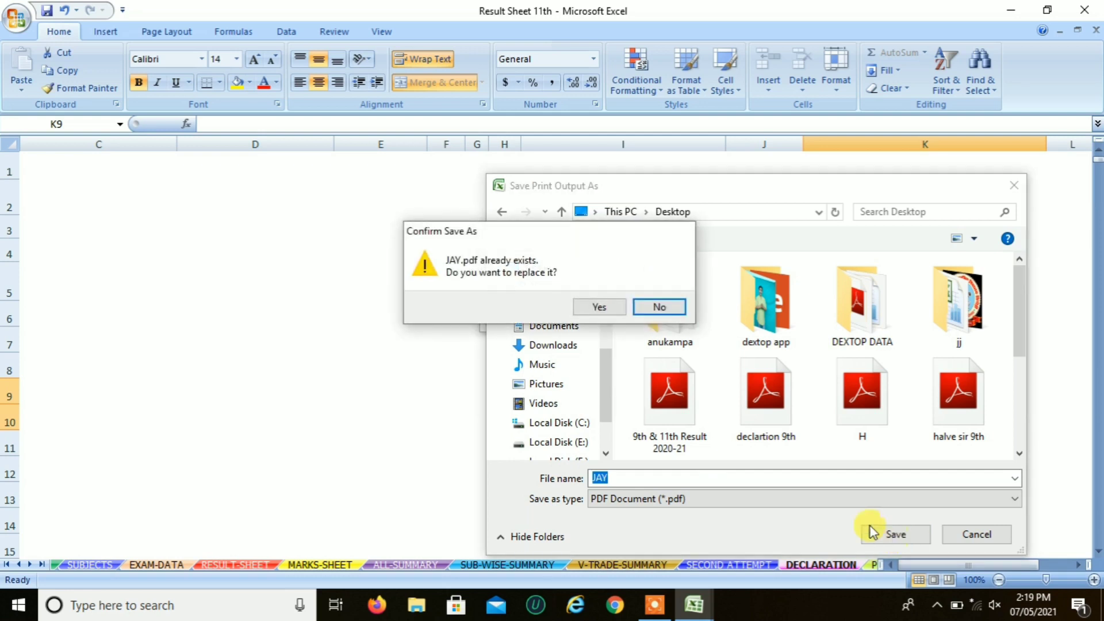
click(599, 307)
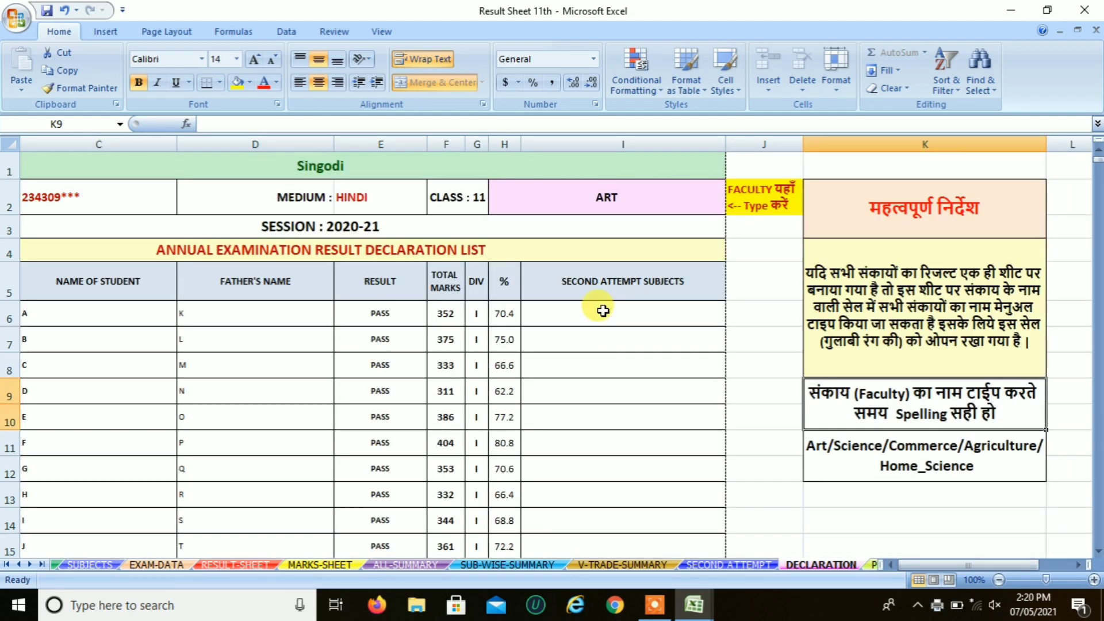
Minimize the workbook and open JAY.pdf from the desktop in Adobe Reader
click(1011, 10)
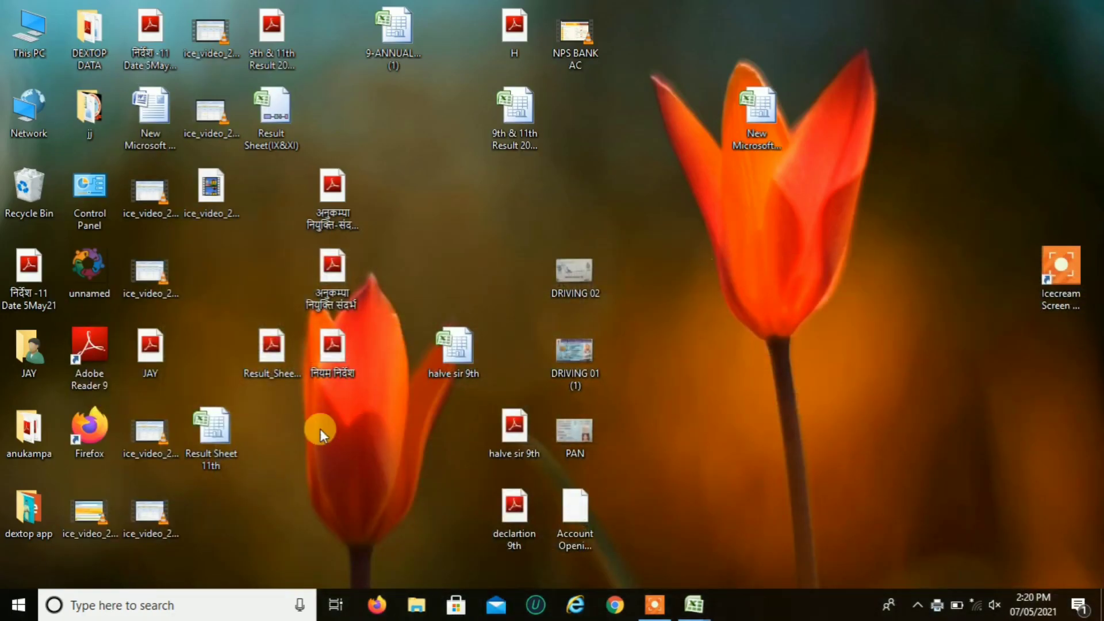
double_click(154, 359)
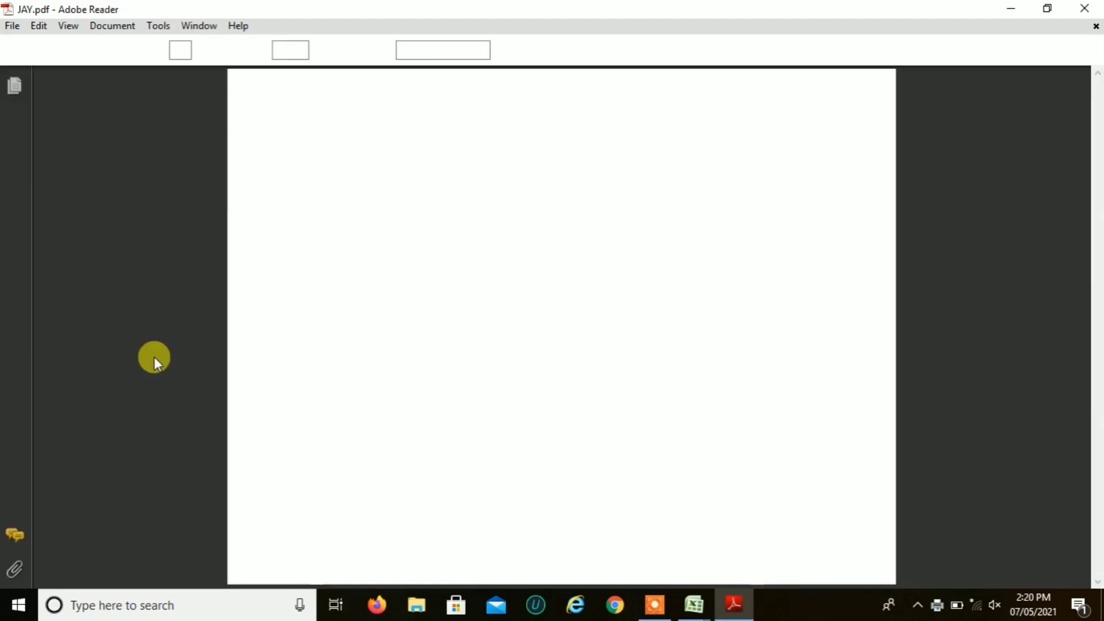